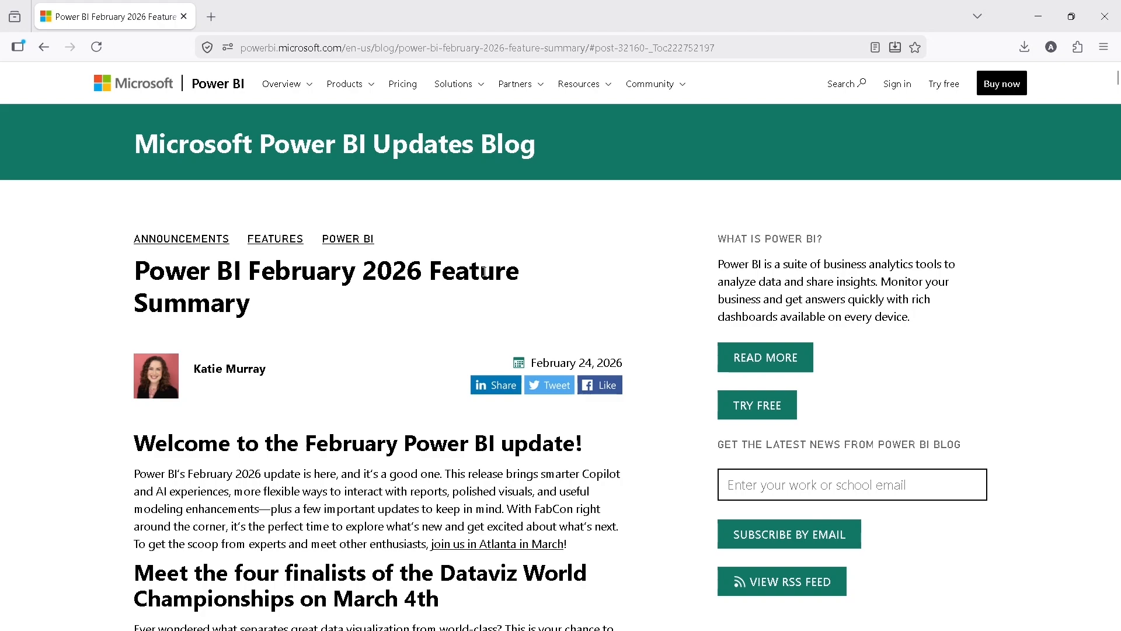
Open the Card visual updates section of the February 2026 feature summary and read about the callout default and category filtering.
scroll(483, 257, down, 6)
scroll(485, 271, down, 10)
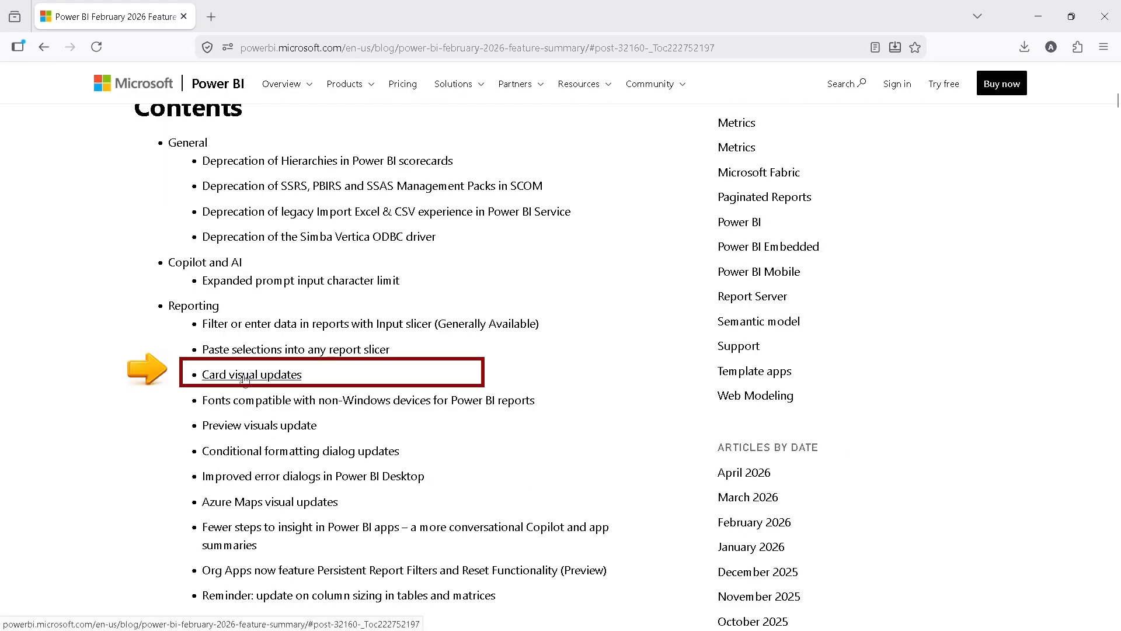
click(245, 377)
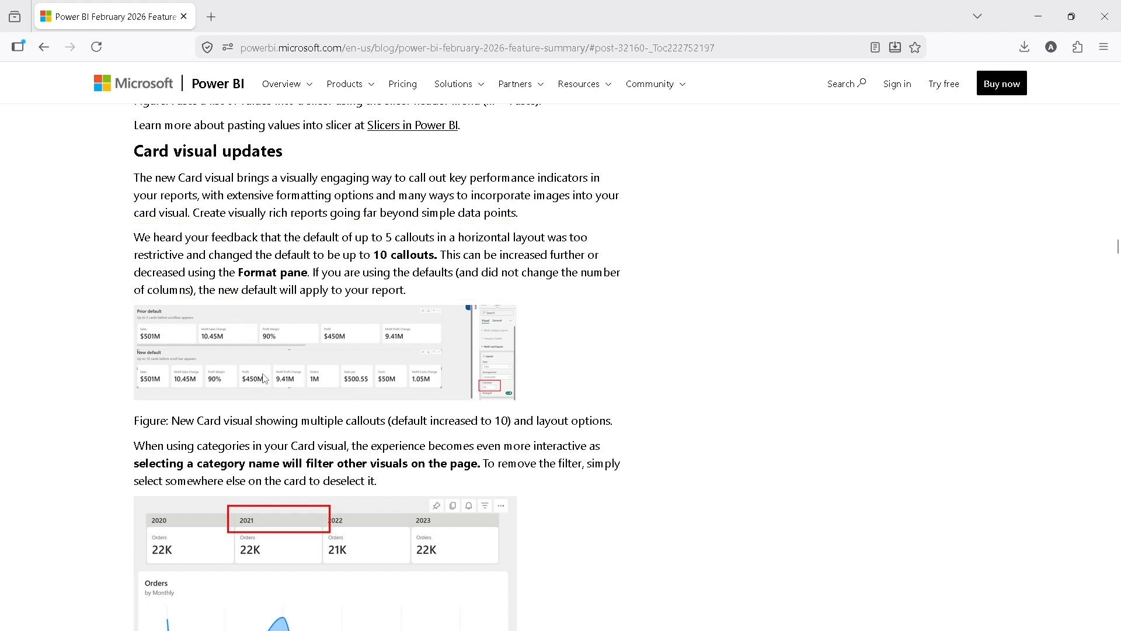
scroll(392, 386, down, 3)
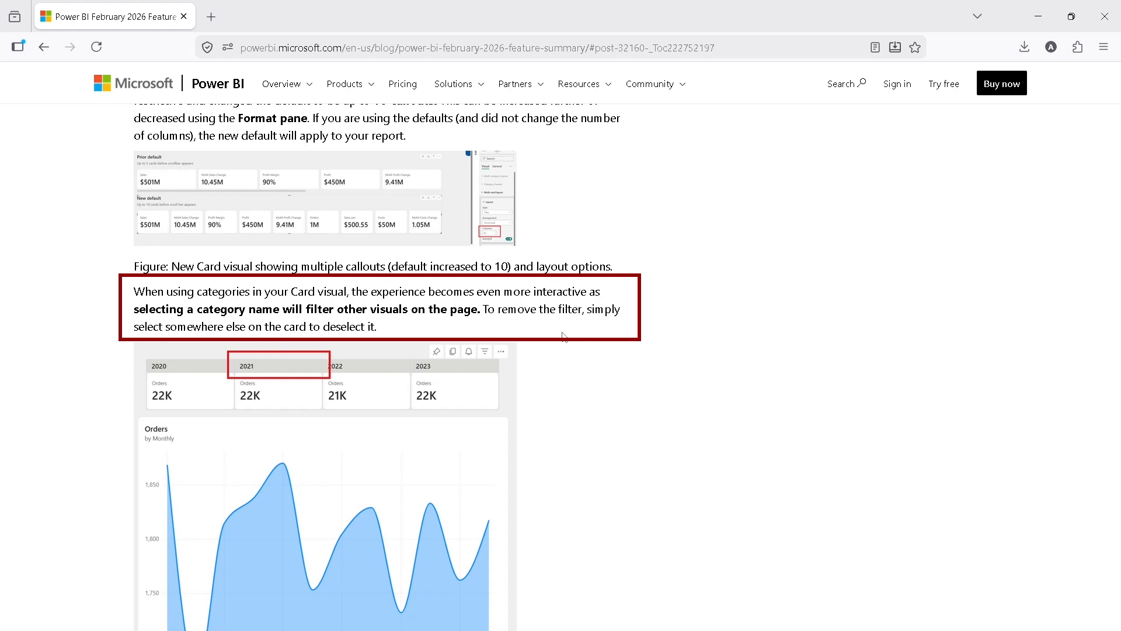
scroll(565, 337, down, 3)
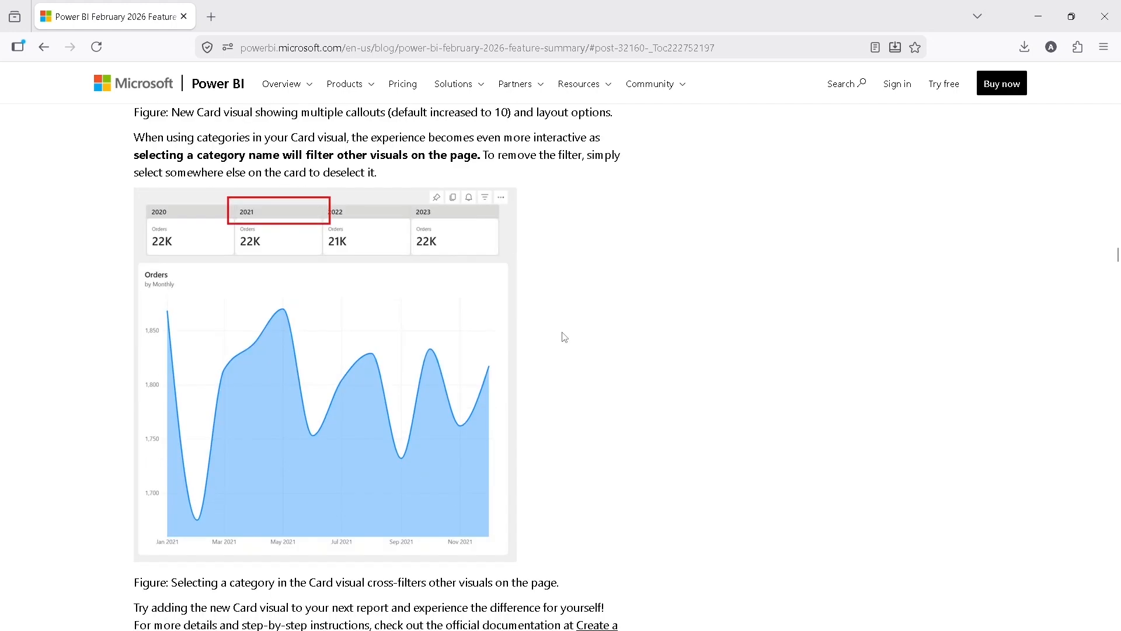
scroll(561, 390, down, 3)
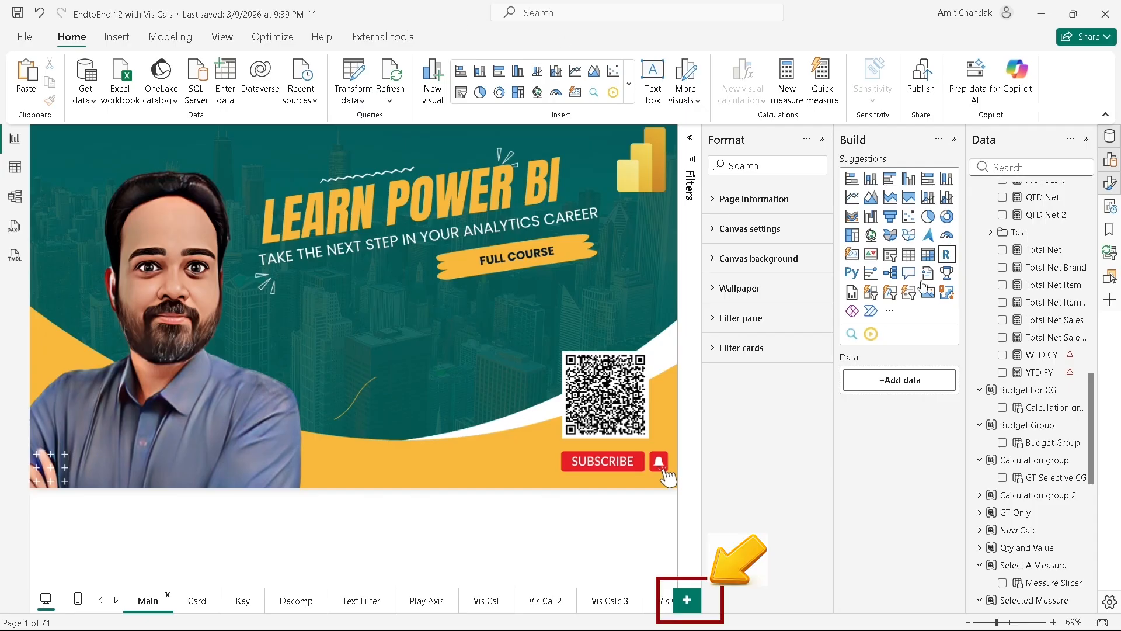
Switch to Power BI Desktop, add a report page, and insert the new card visual stretched across the full page width.
click(693, 608)
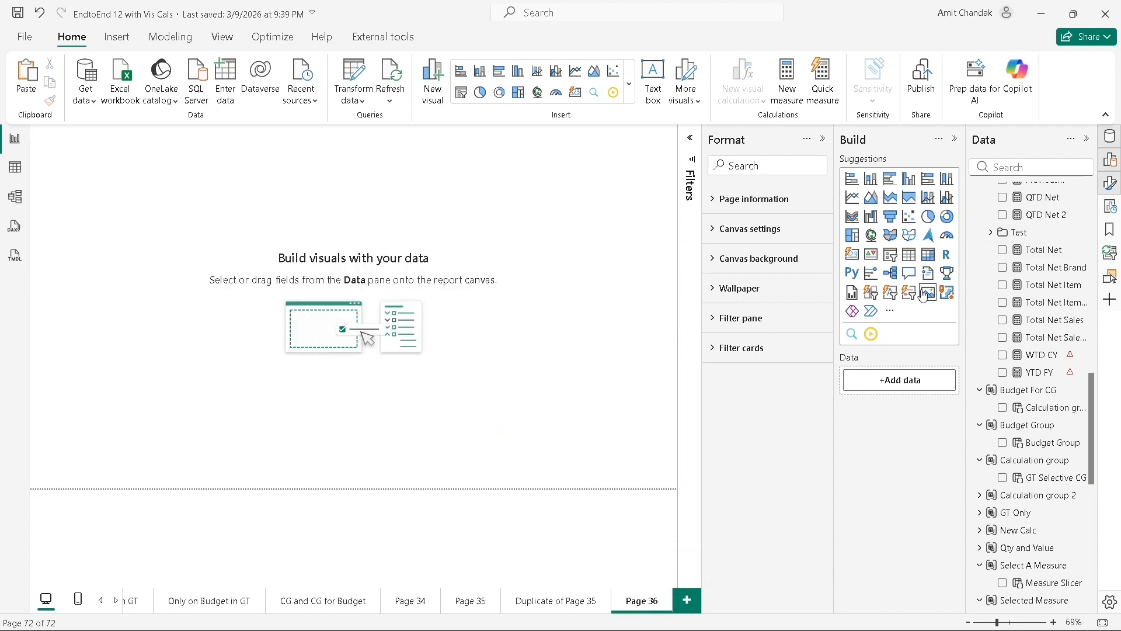
click(852, 255)
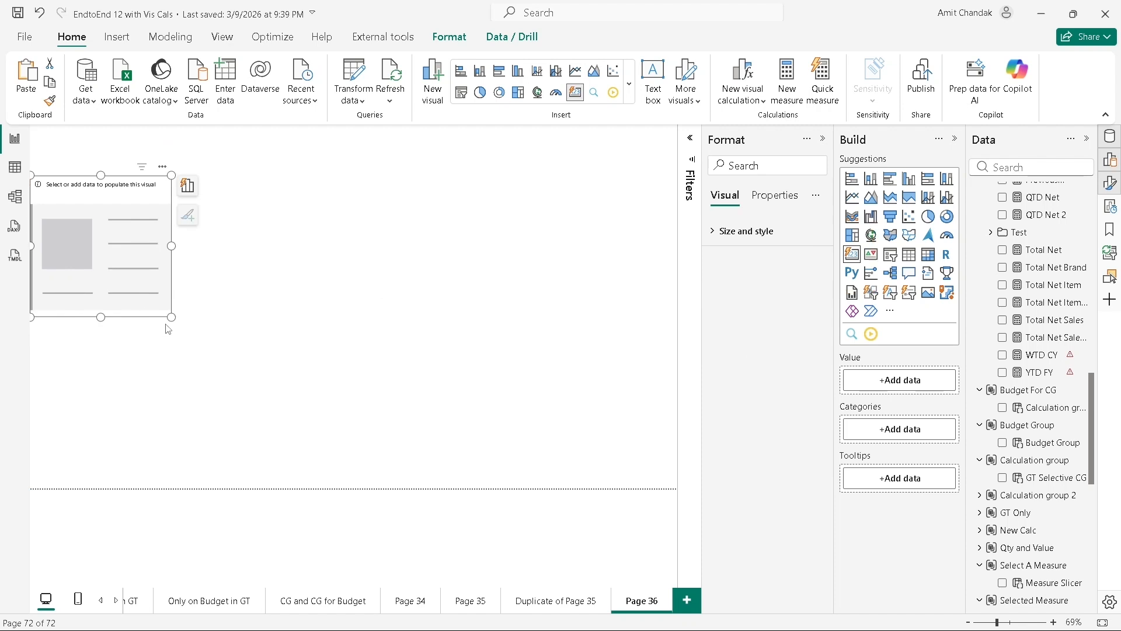
drag(170, 317, 676, 318)
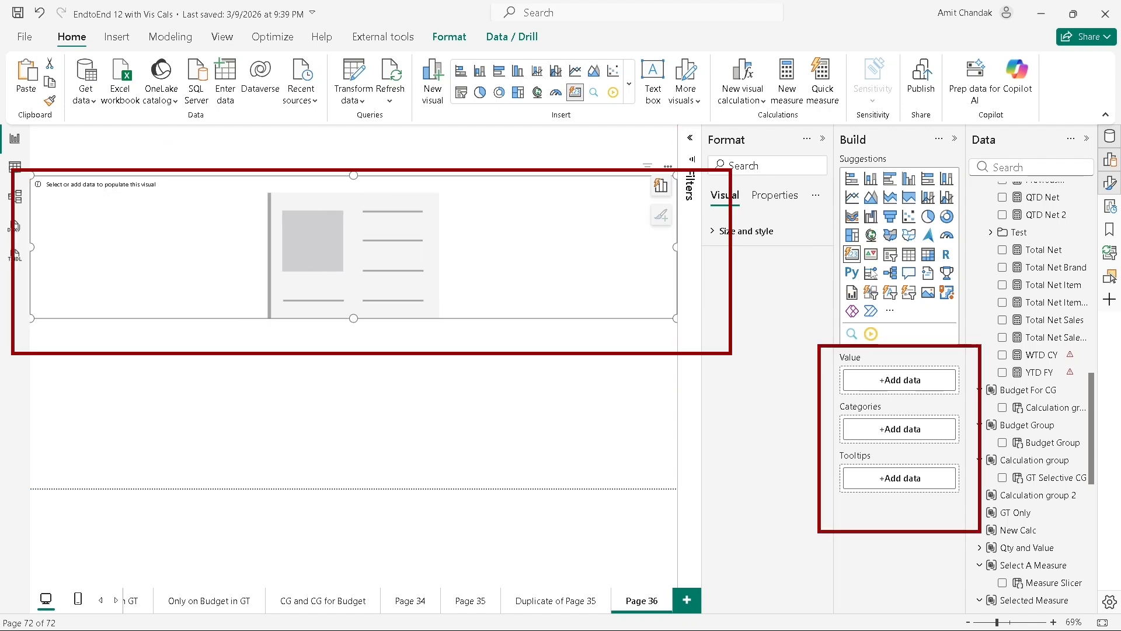
Add the measures COGS, Discount, Gross, Margin, Net, Discount % and Margin % as the card visual's values.
scroll(1039, 292, up, 10)
drag(1047, 244, 905, 381)
drag(1047, 261, 903, 432)
drag(1050, 296, 900, 484)
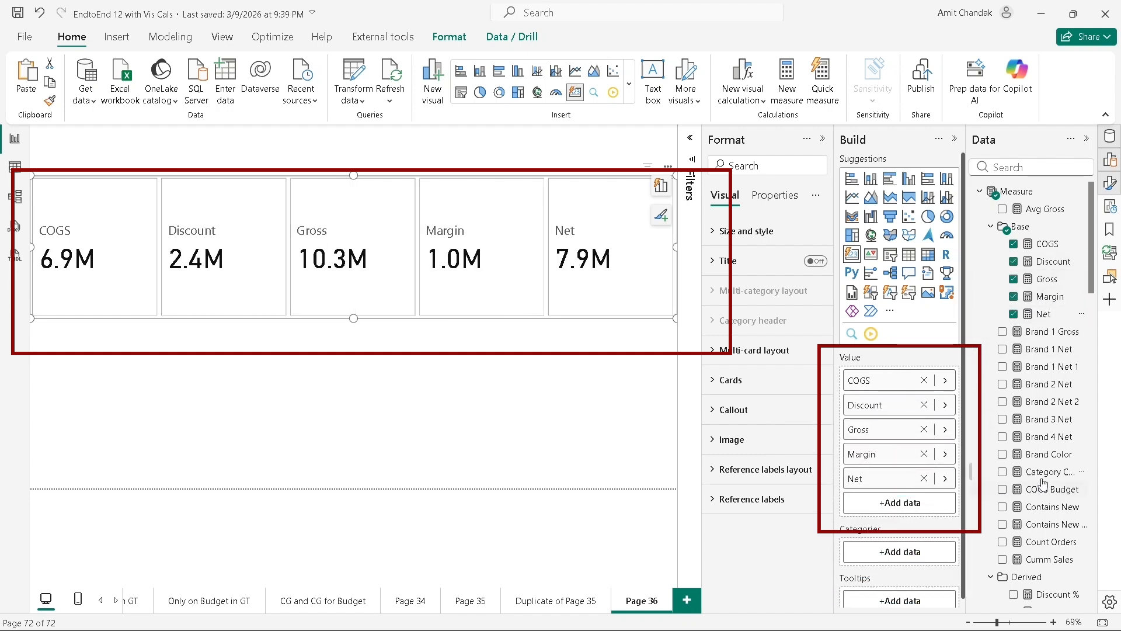
scroll(1043, 482, down, 3)
drag(1045, 448, 907, 513)
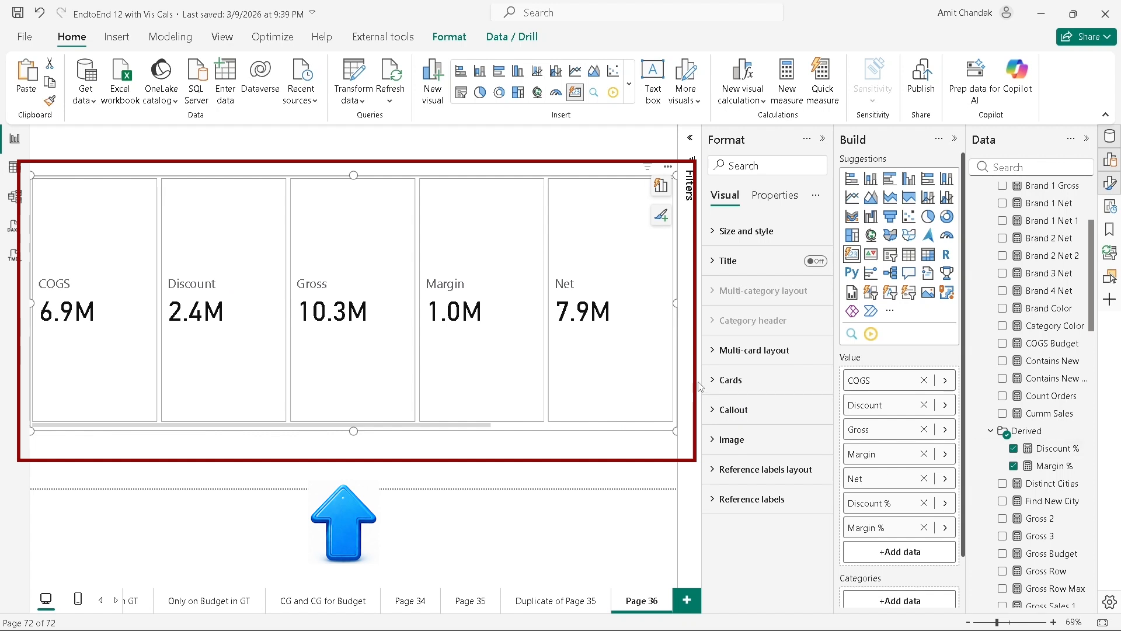
Set the card's multi-card layout to 10 columns and reduce the visual's height to a compact row.
click(710, 353)
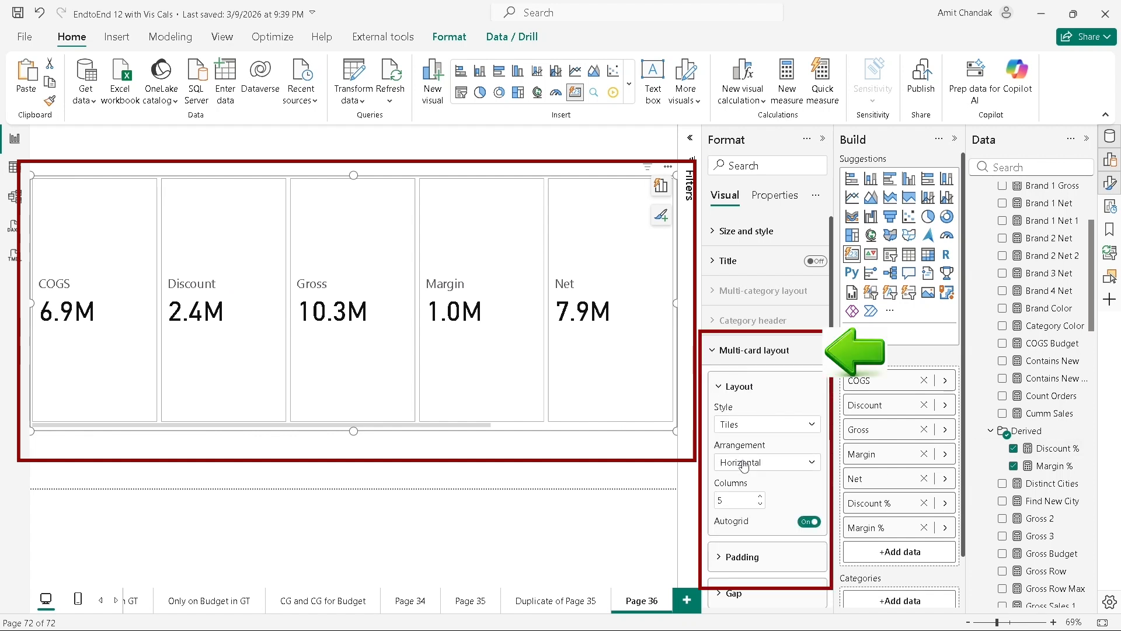
double_click(745, 501)
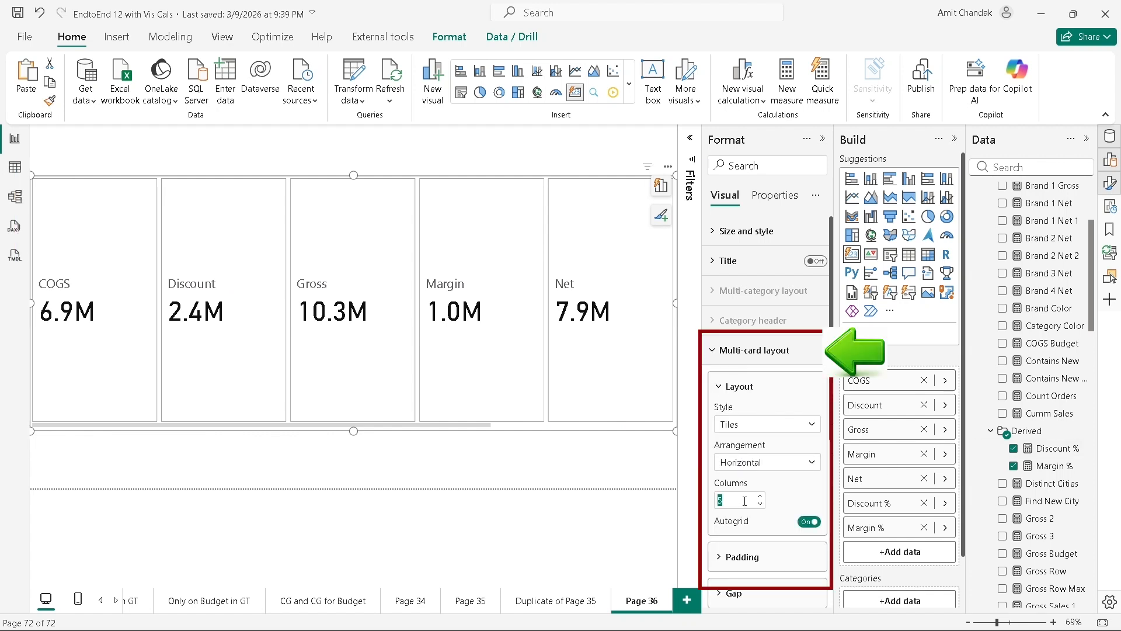
text(10)
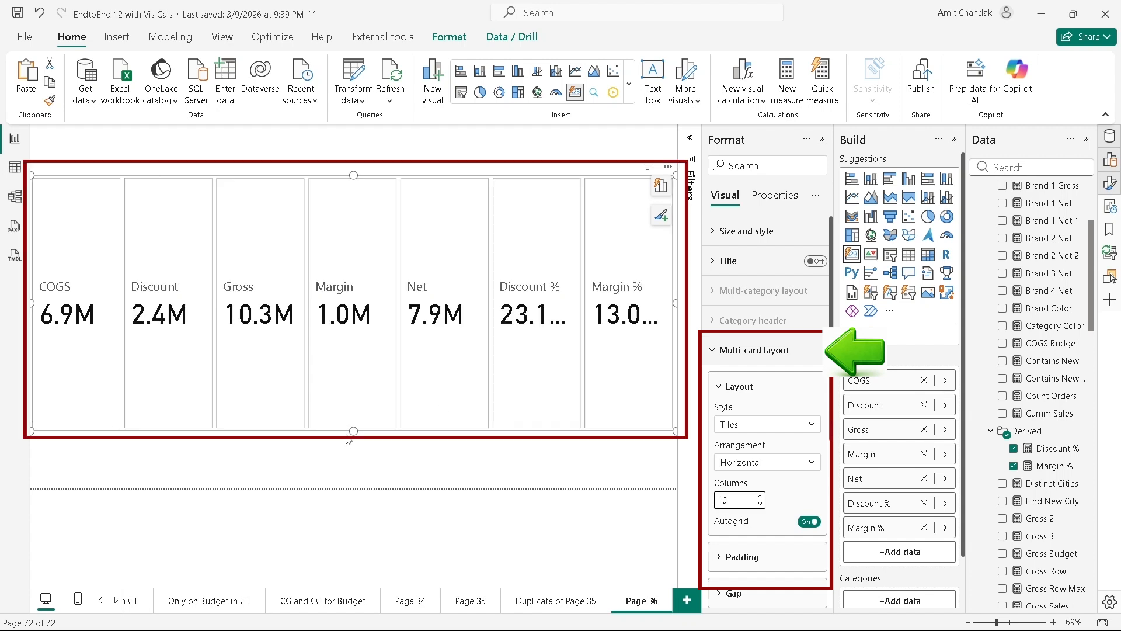
drag(354, 431, 354, 305)
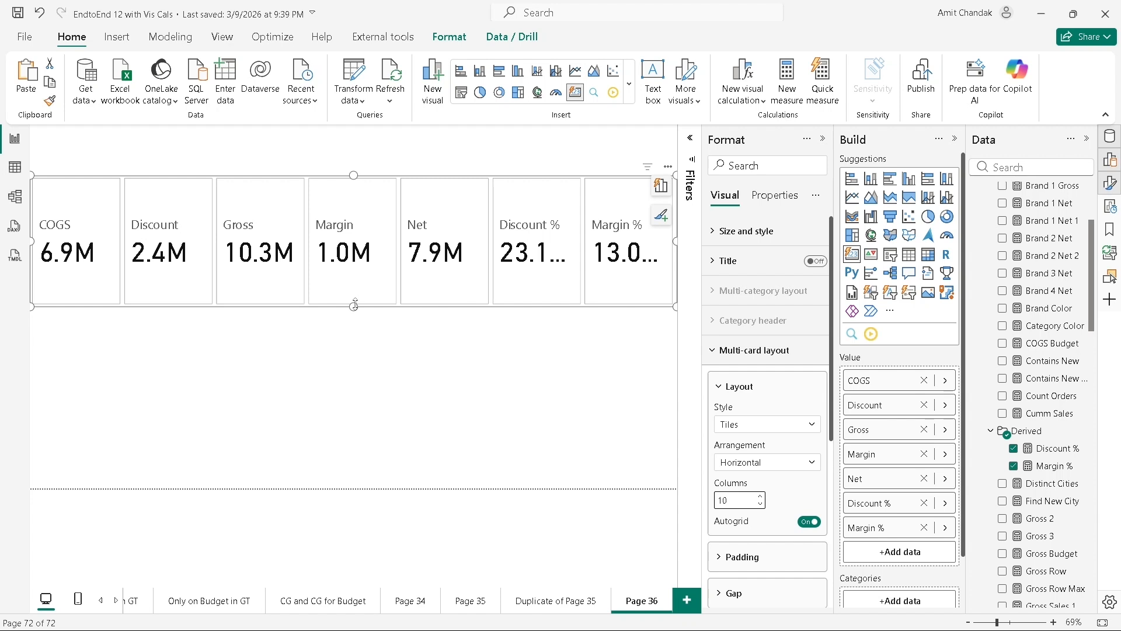
Reduce the font size of the callout values to 38 for all cards.
scroll(765, 421, down, 3)
scroll(765, 422, down, 3)
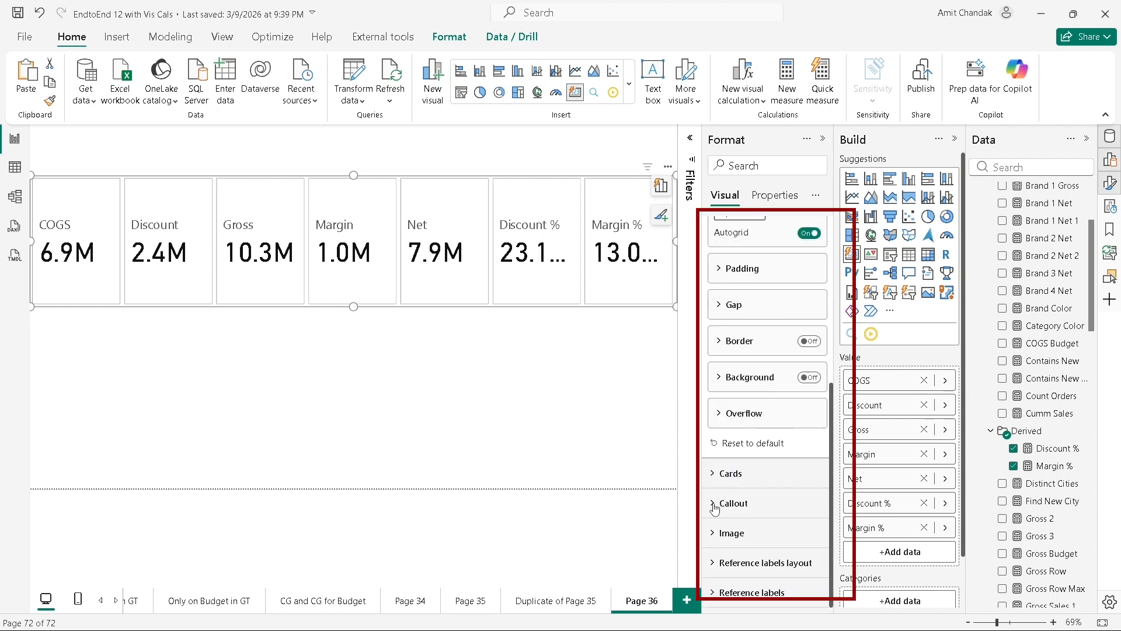
click(715, 508)
scroll(742, 415, down, 5)
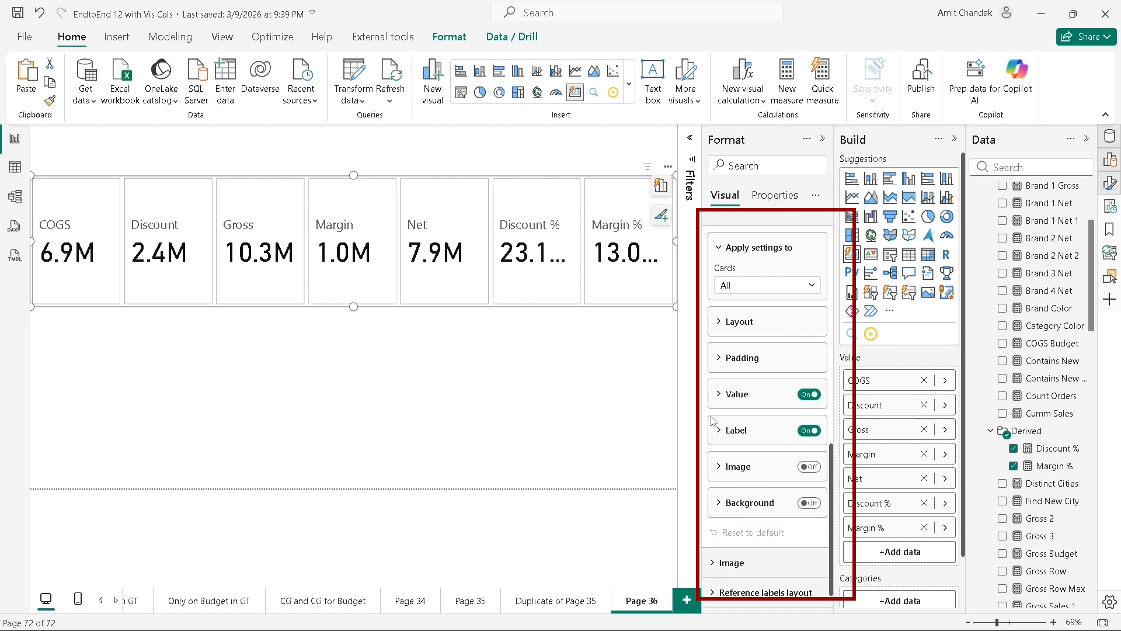
click(722, 395)
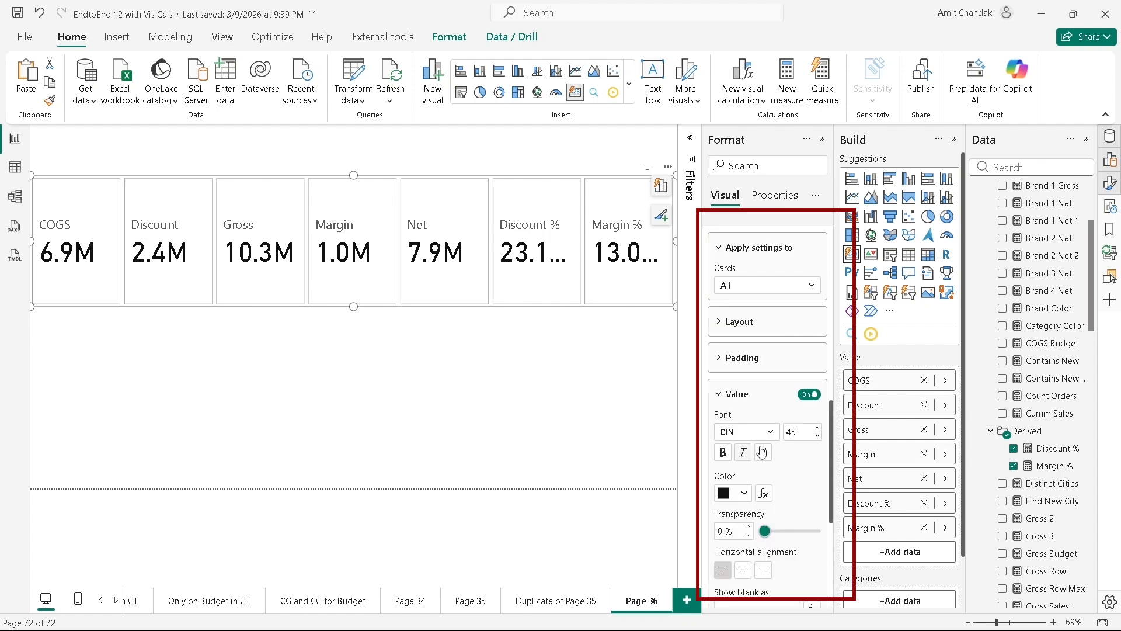
click(819, 437)
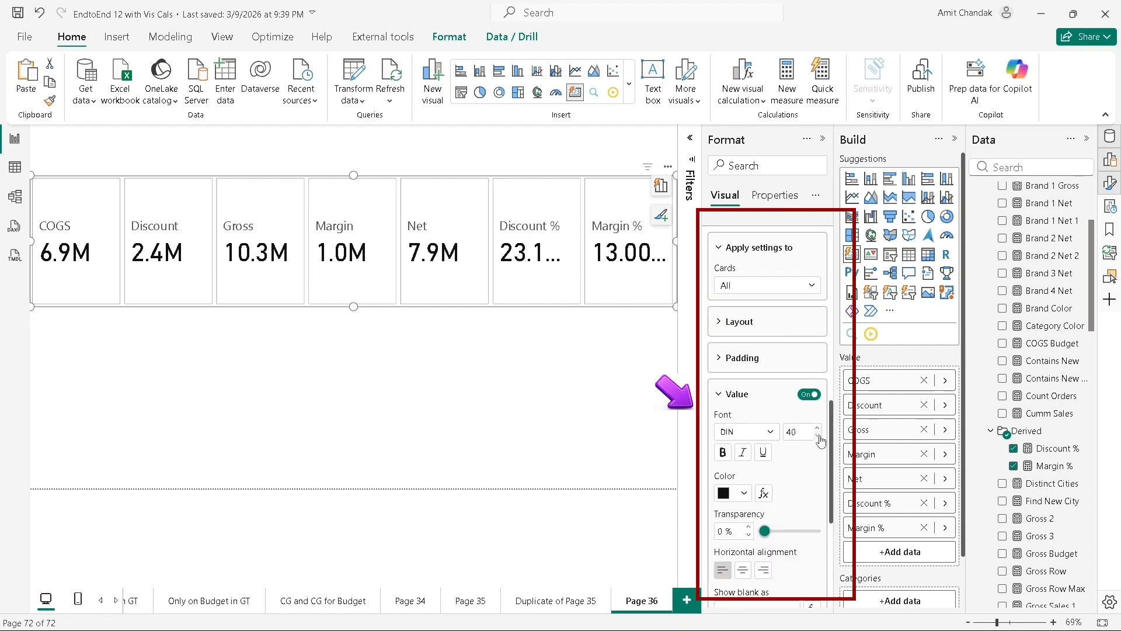
click(819, 438)
click(819, 438)
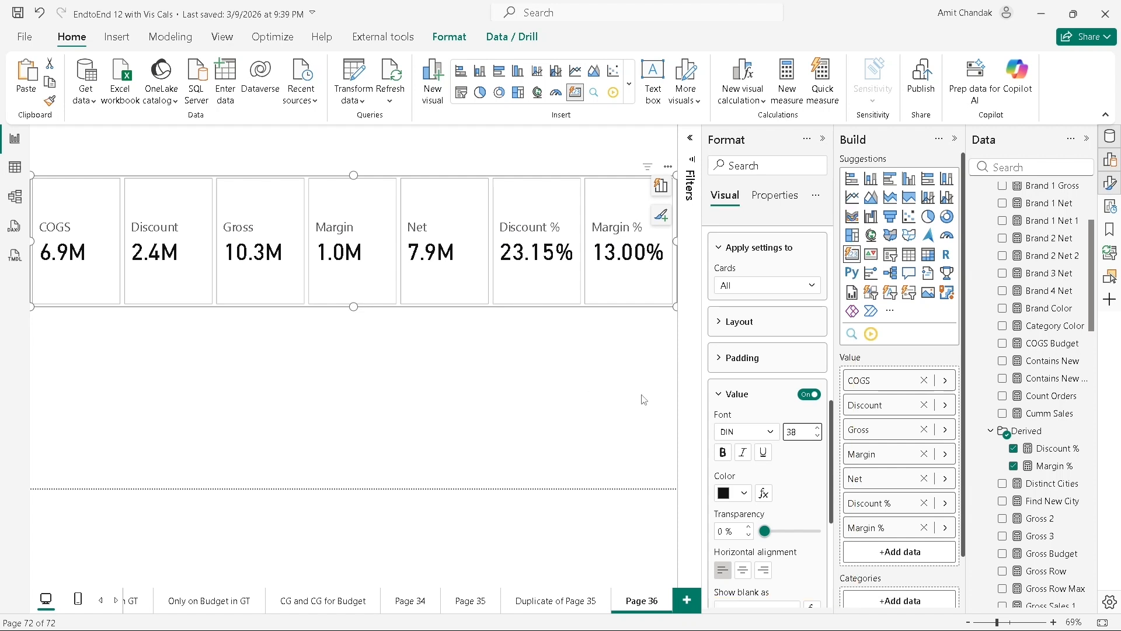
Set the number of columns in the multi-card layout to 12.
click(719, 322)
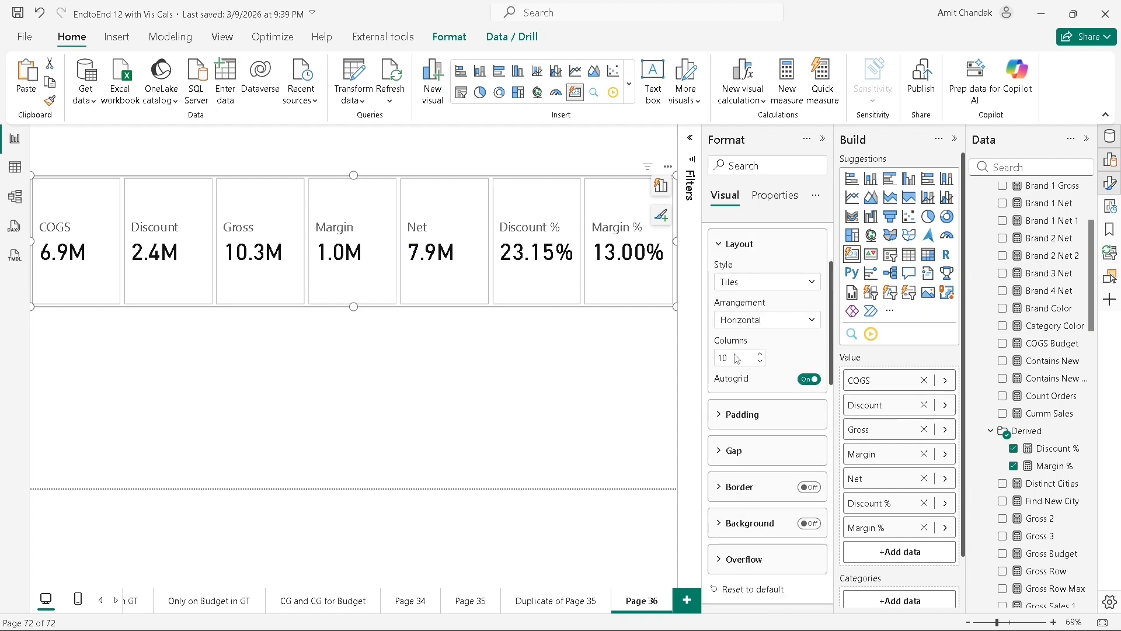
click(738, 361)
text(12)
click(692, 368)
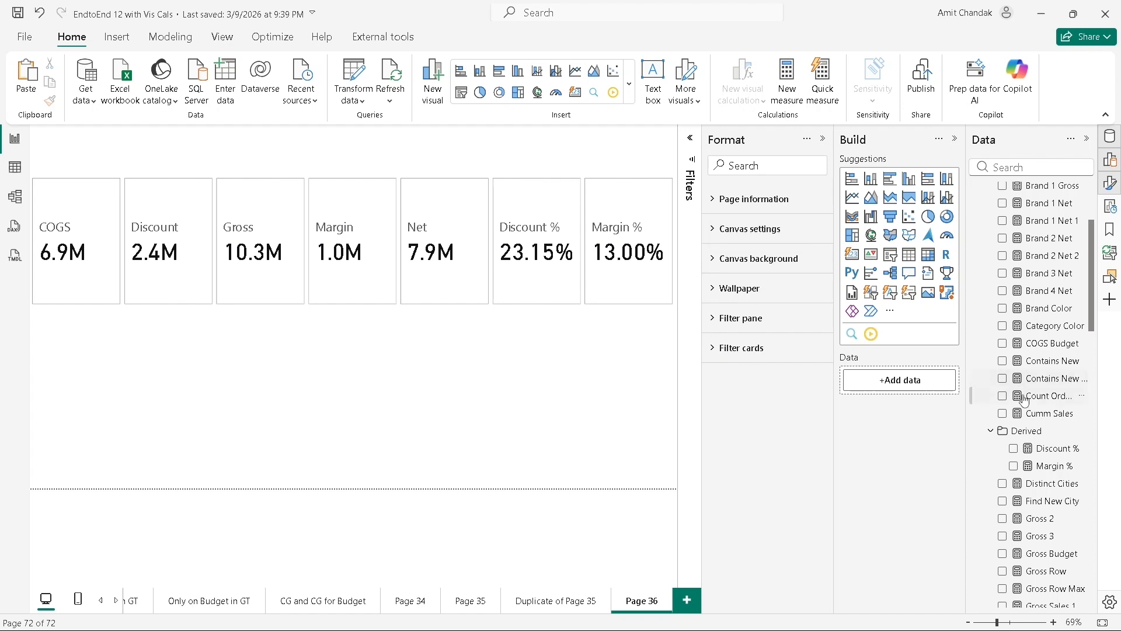
Add the measures Gross 2, Gross 3, Gross Row, Gross Row Max and Gross Sales 1 to the card visual's values.
scroll(1043, 403, down, 2)
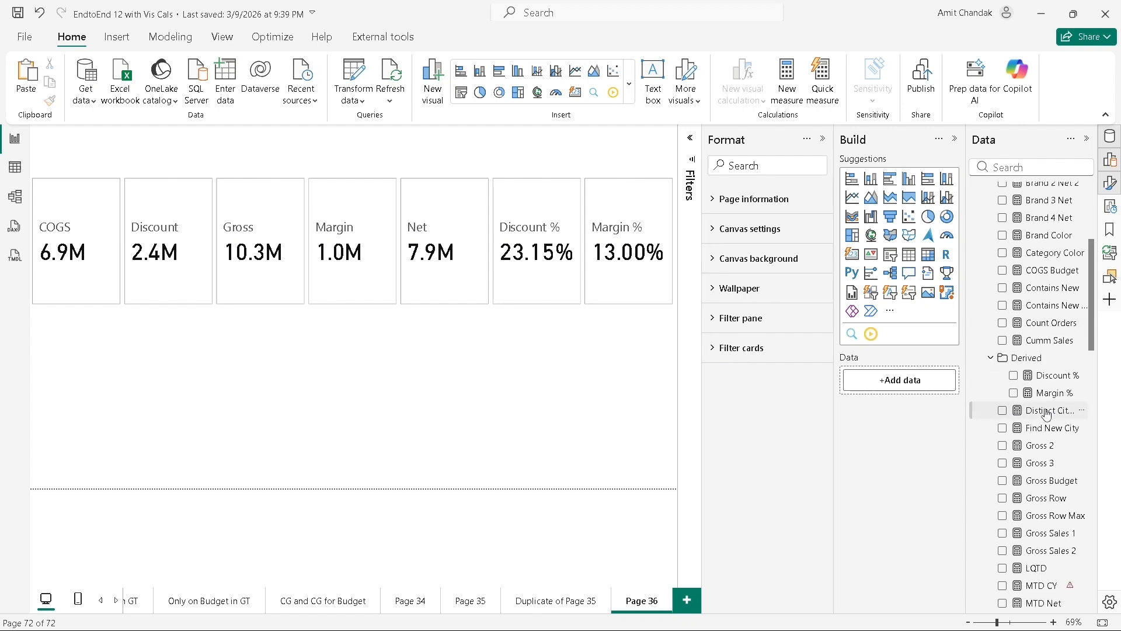
click(486, 305)
drag(1040, 446, 911, 552)
drag(1037, 463, 925, 584)
drag(1042, 551, 926, 578)
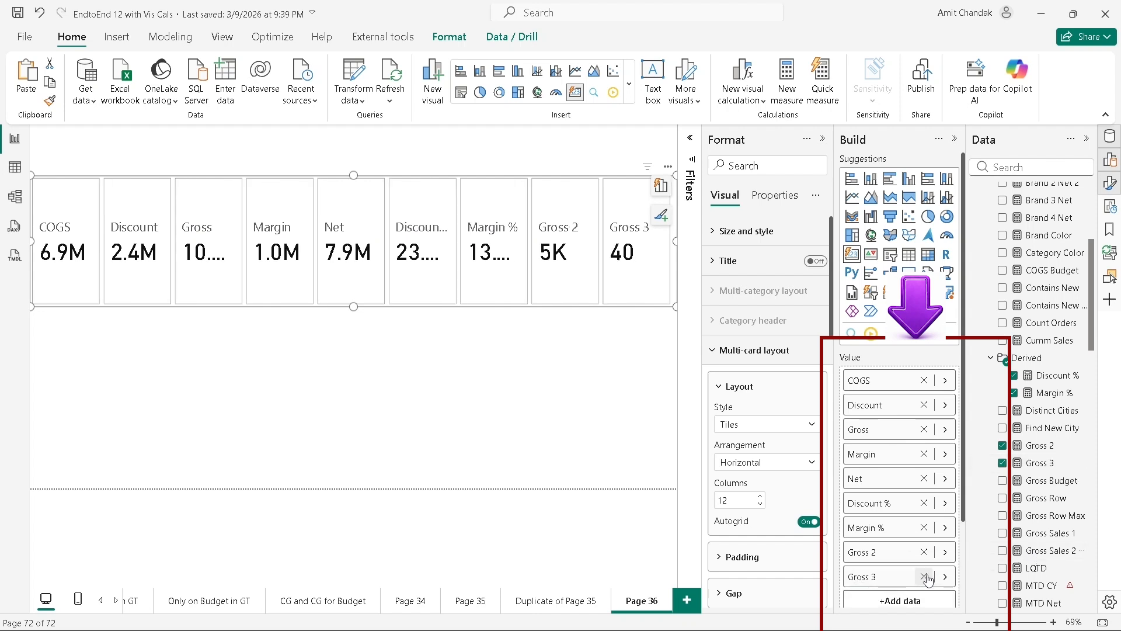
scroll(888, 446, down, 3)
drag(1046, 498, 917, 505)
drag(1053, 516, 911, 520)
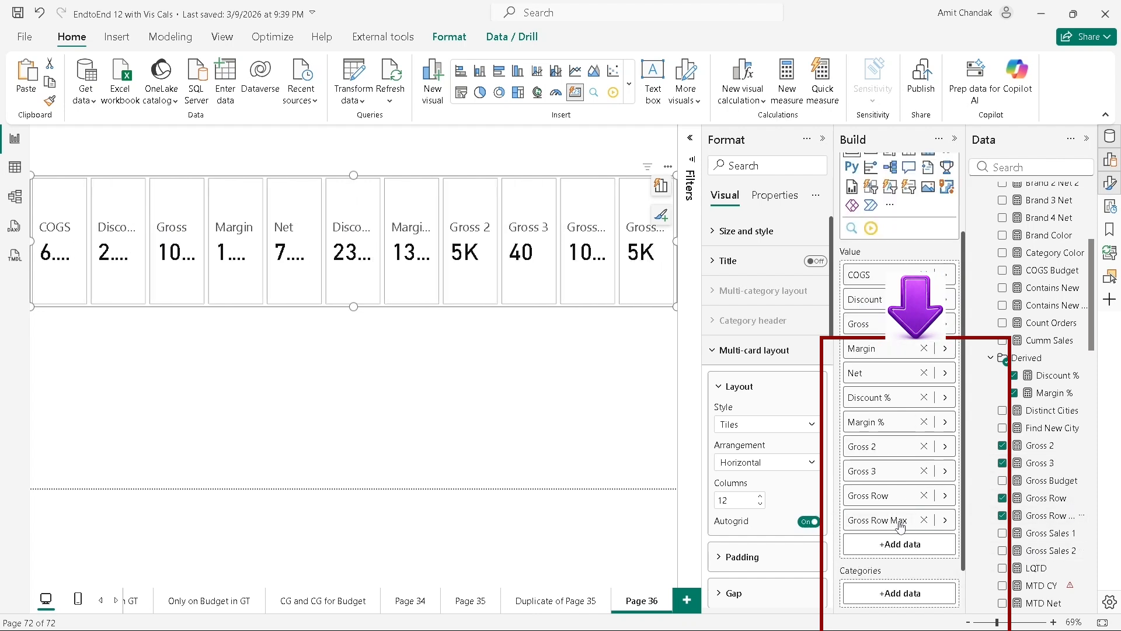
drag(1046, 532, 915, 547)
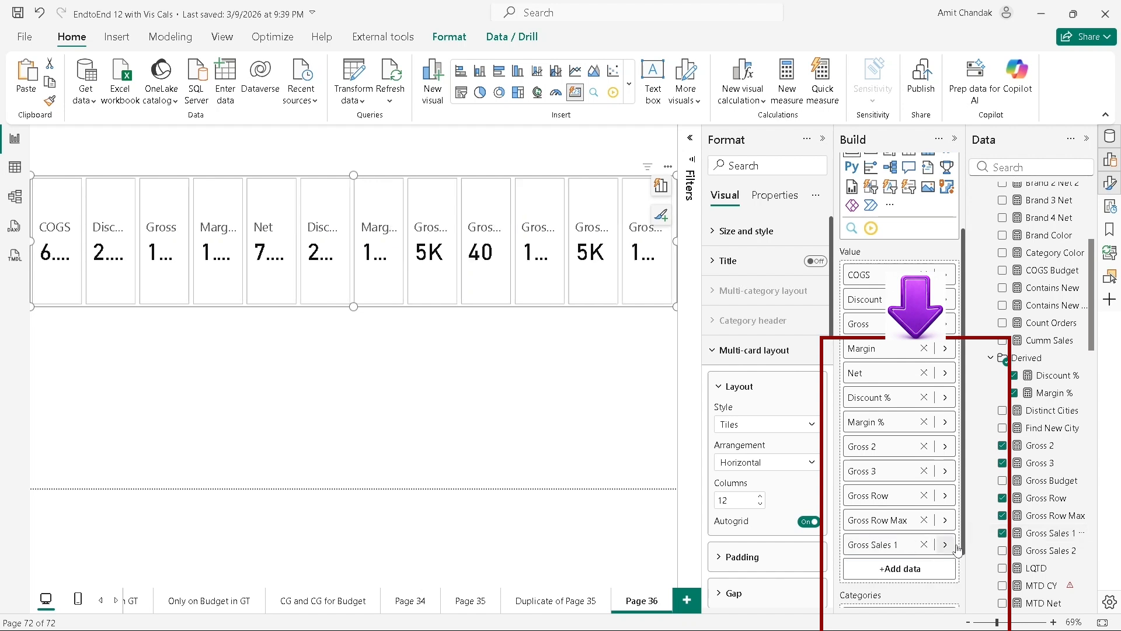
Try Gross Sales 2 as a thirteenth value in the 12-column card visual and remove it again.
drag(1057, 553, 902, 569)
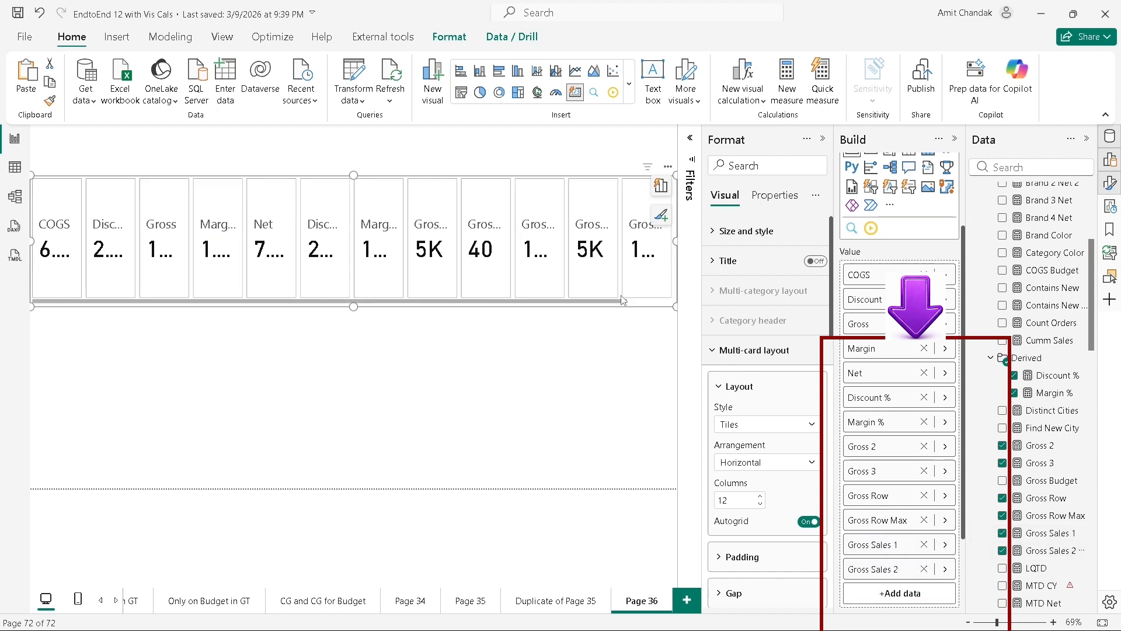
mouse_move(615, 301)
mouse_down()
mouse_move(664, 303)
mouse_move(607, 305)
mouse_up()
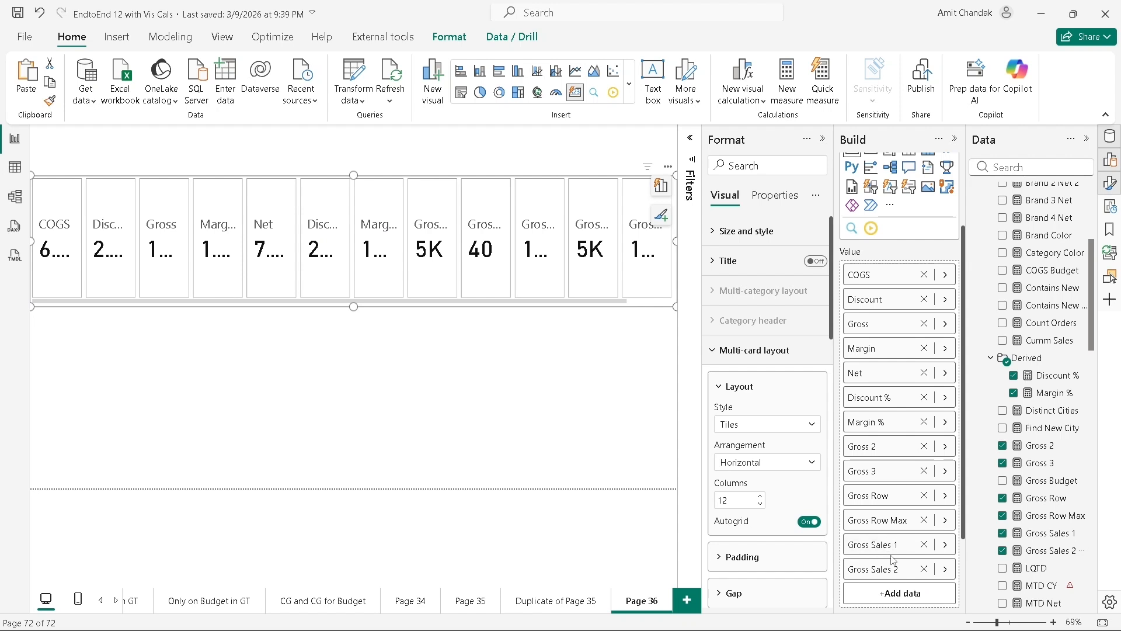
click(924, 569)
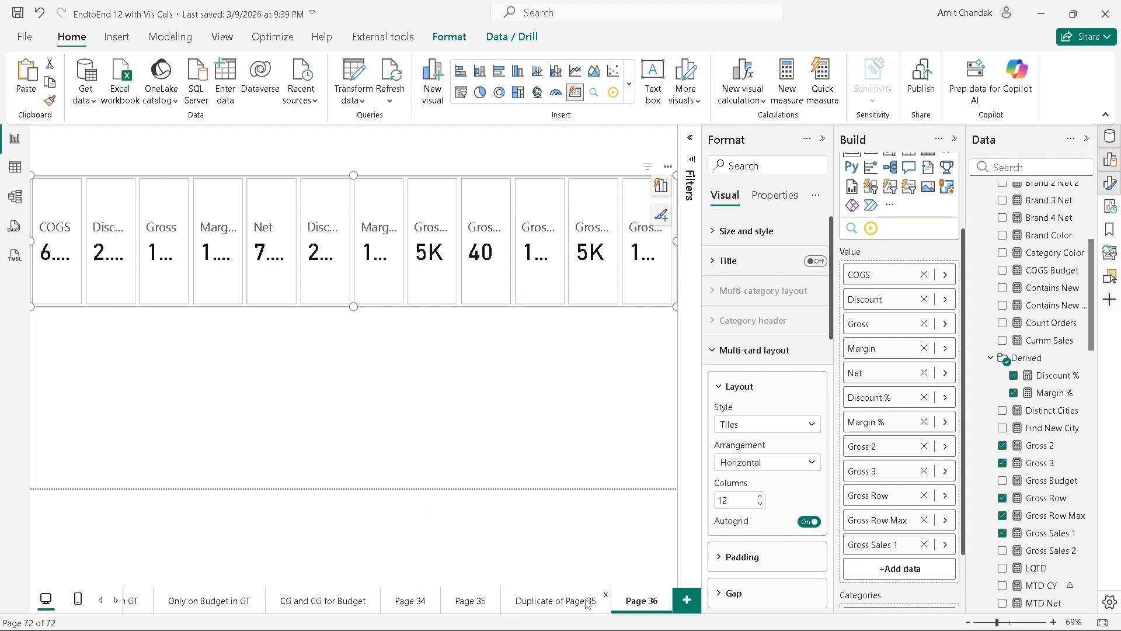
Create another report page with a new card visual widened to the page's right edge.
click(684, 606)
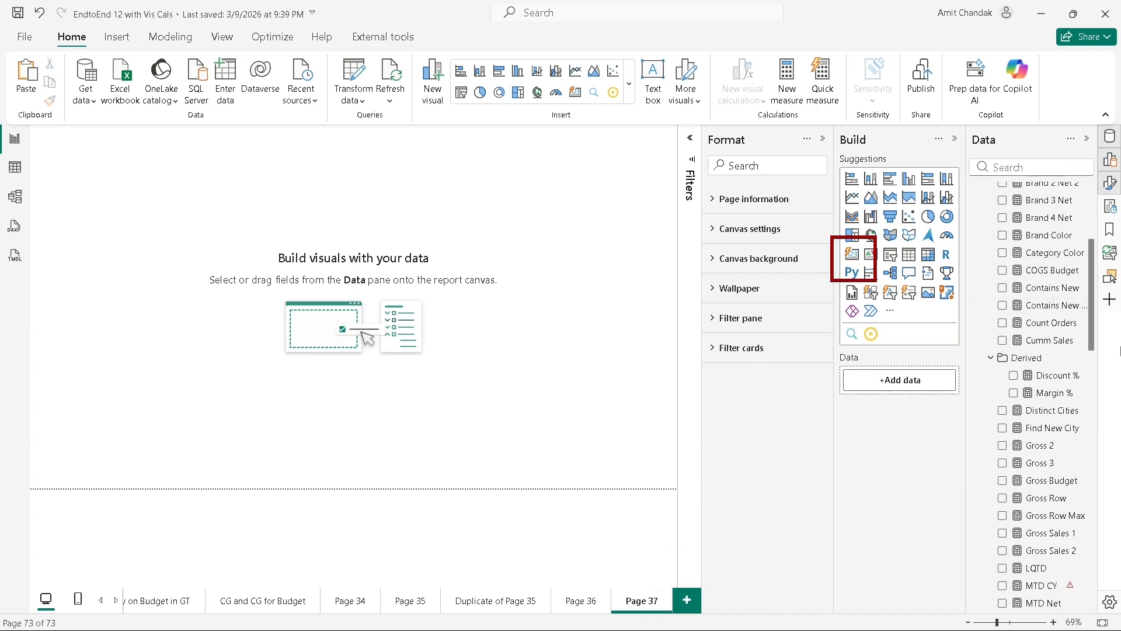
click(852, 255)
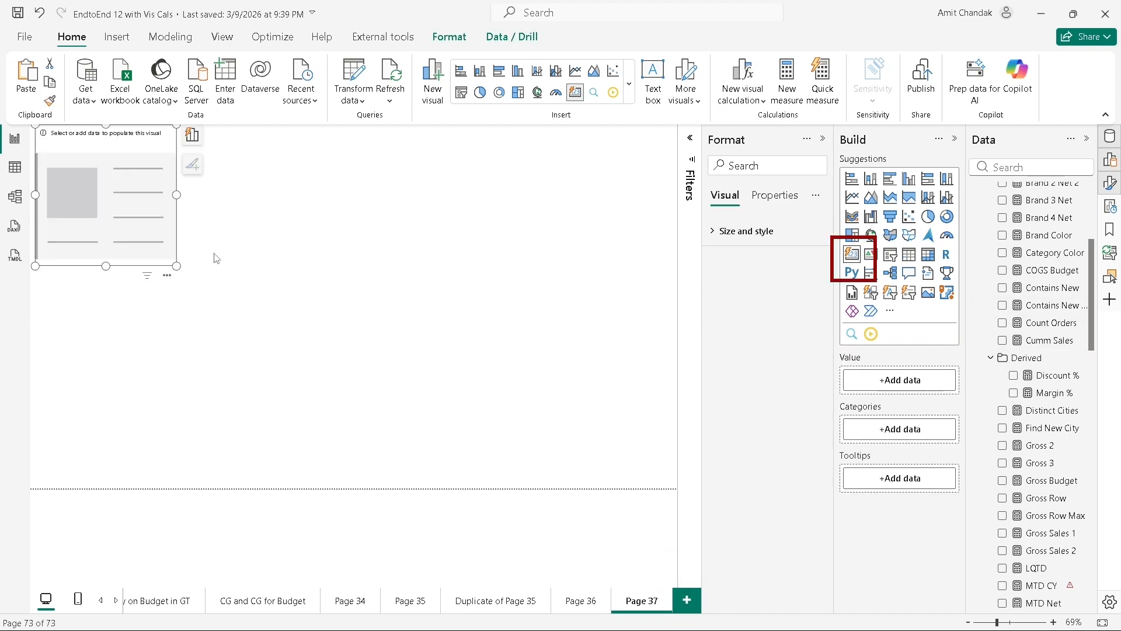
drag(202, 271, 643, 263)
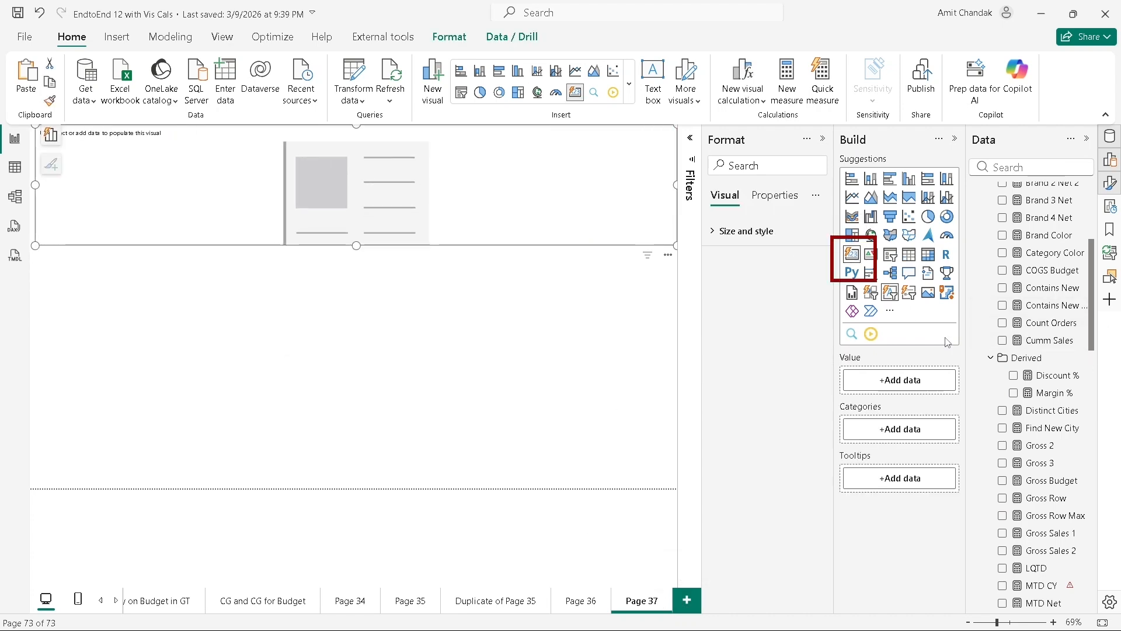
Add the Category field from the Item table as the card visual's category.
scroll(1047, 484, down, 10)
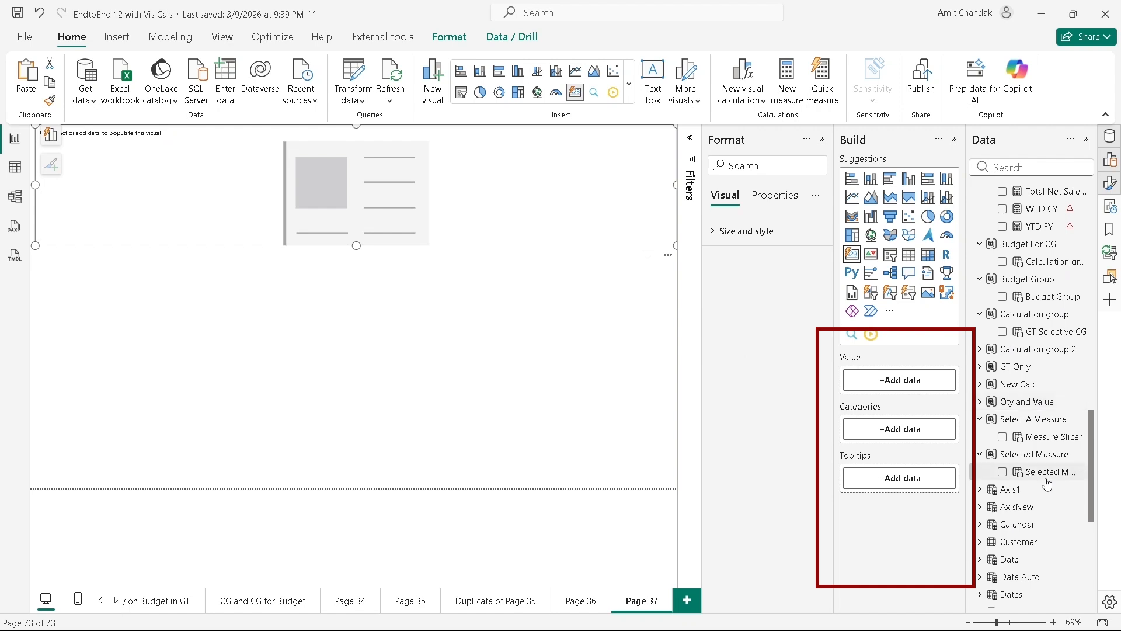
scroll(1018, 546, down, 4)
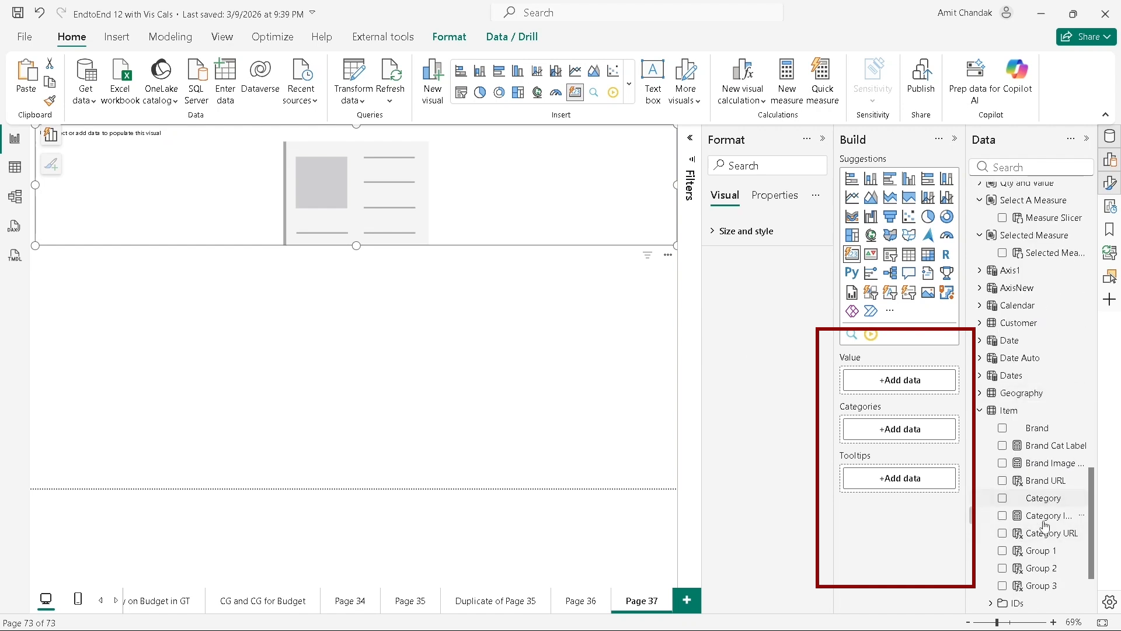
drag(1044, 498, 307, 163)
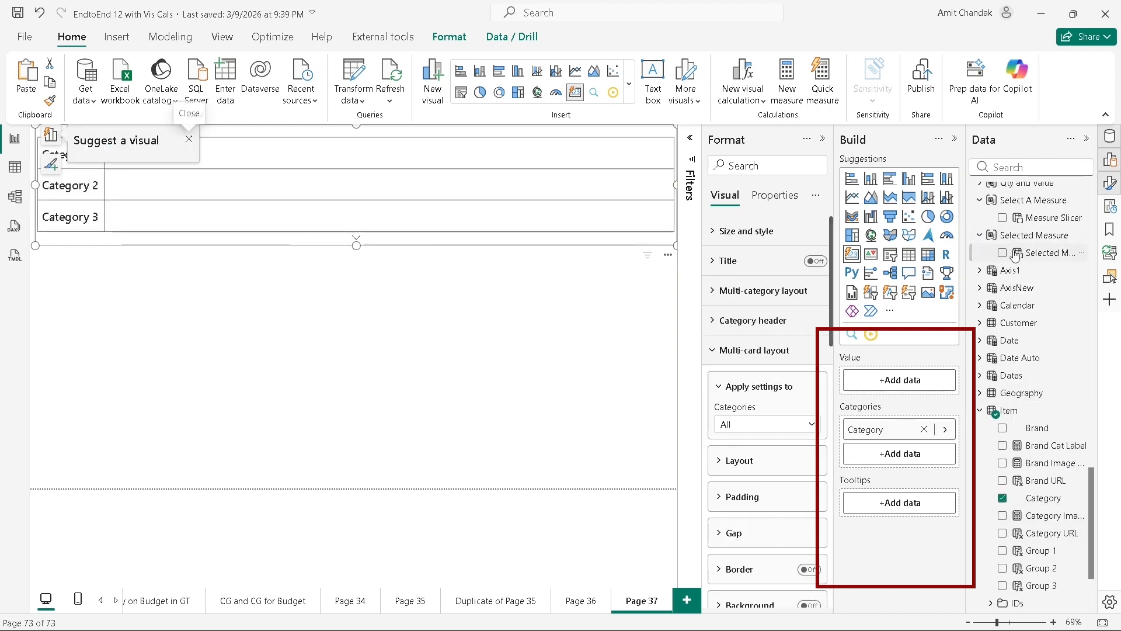
Add the Net measure from the Base folder as the card visual's value.
scroll(1039, 240, up, 10)
scroll(1038, 238, up, 1)
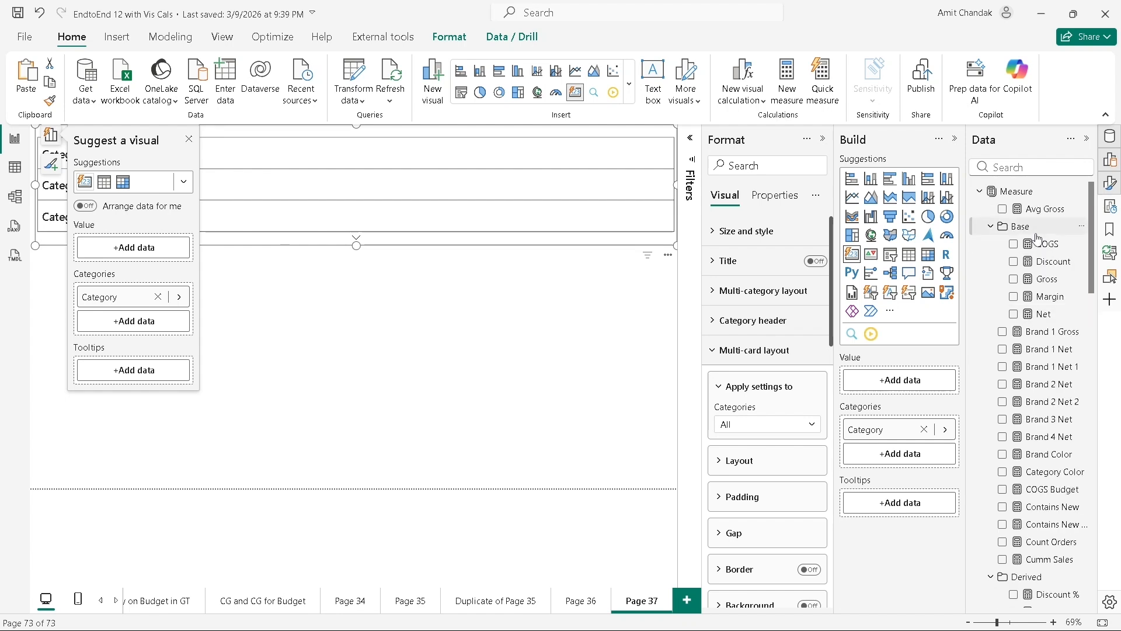
drag(1043, 314, 939, 430)
drag(923, 459, 902, 383)
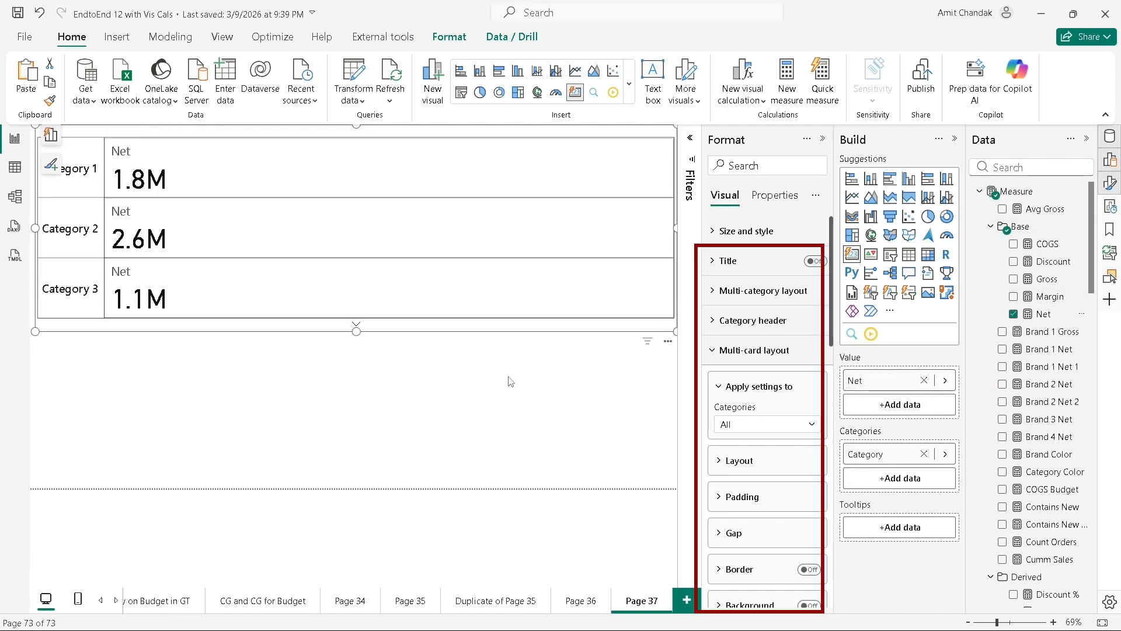
Set the columns of the card visual's horizontal multi-category layout to 4, after trying 5.
click(728, 465)
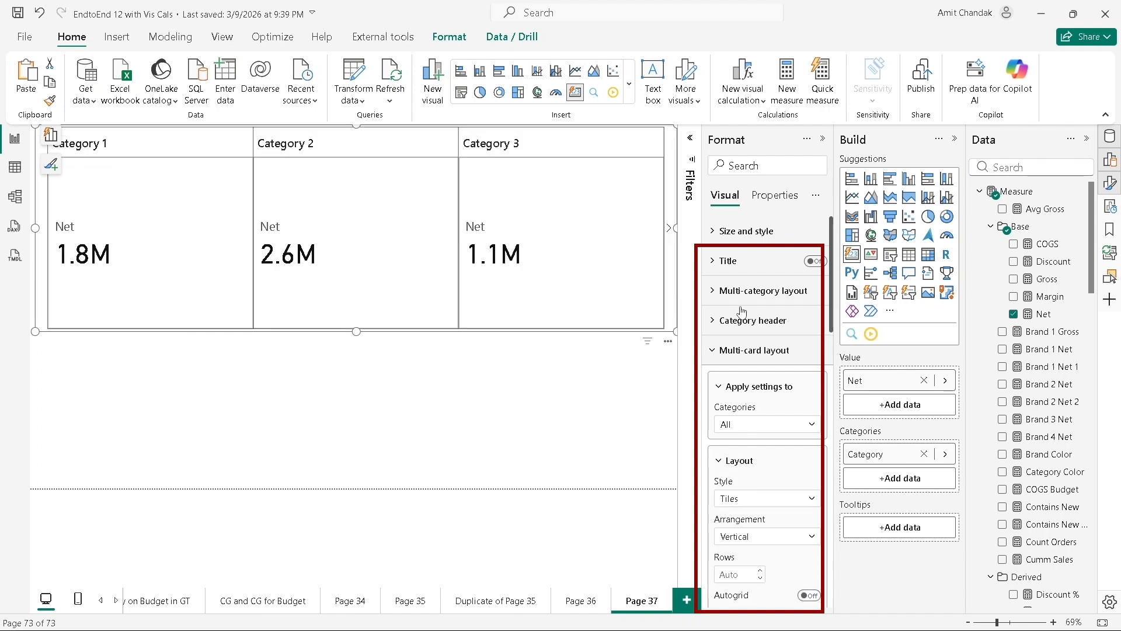
click(716, 295)
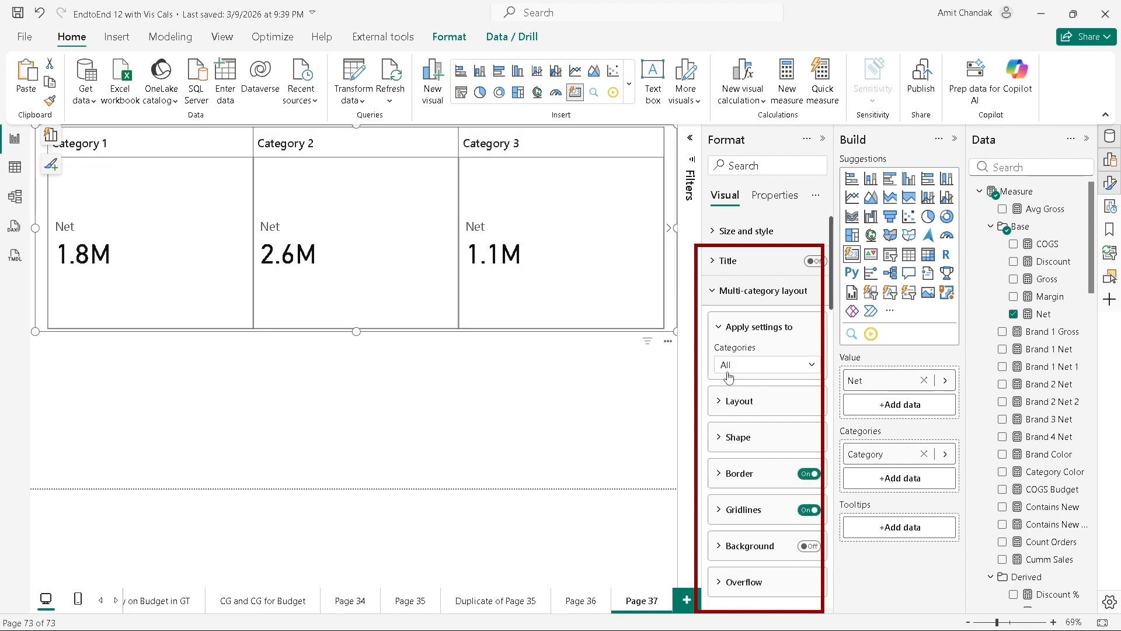
click(720, 405)
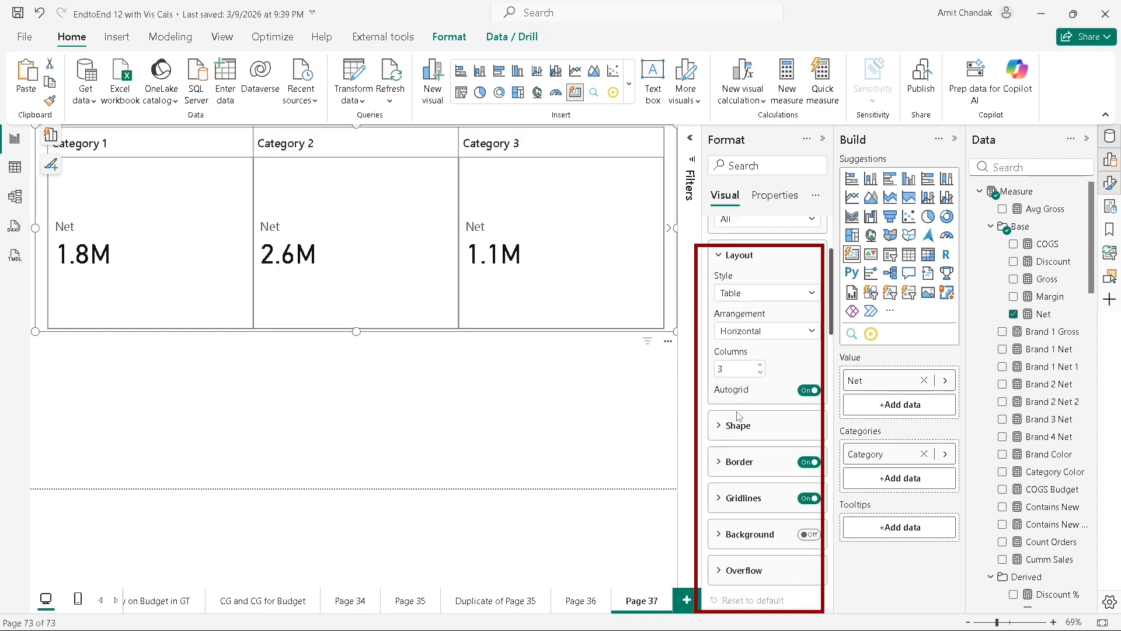
double_click(728, 370)
text(5)
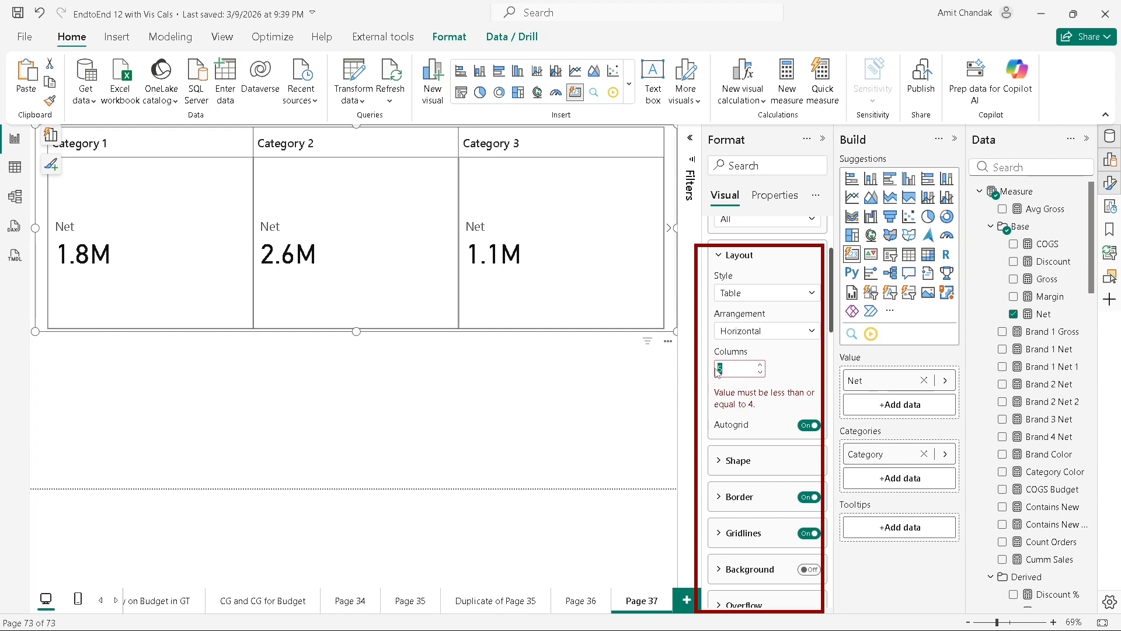
text(4)
click(617, 391)
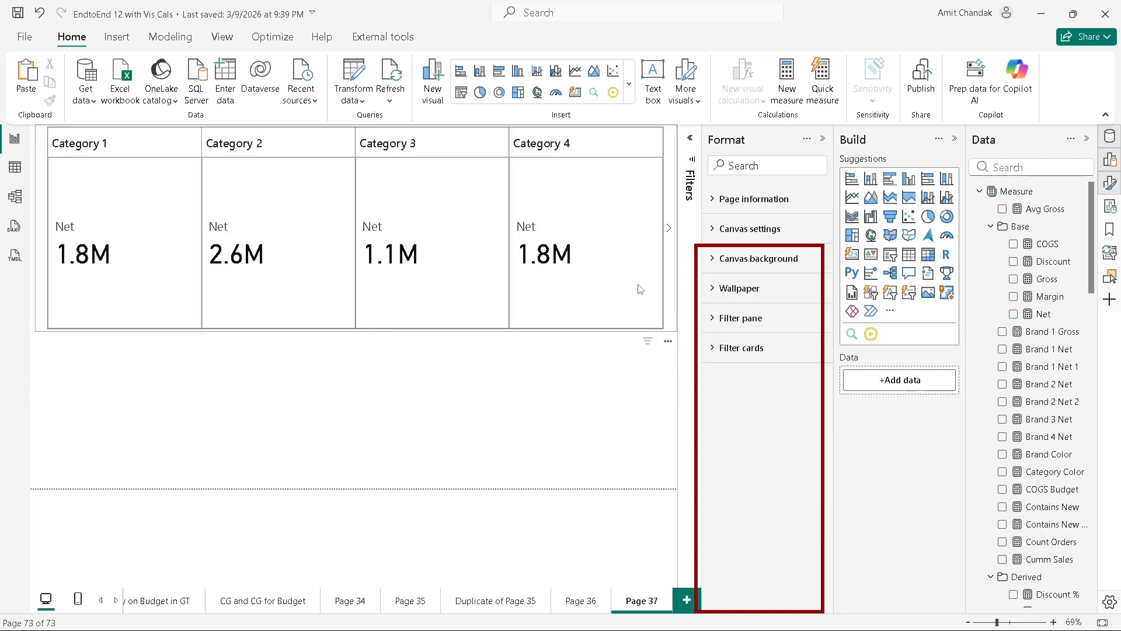
Page the card visual forward to its last category and back, and reduce its height to a compact single row.
click(669, 232)
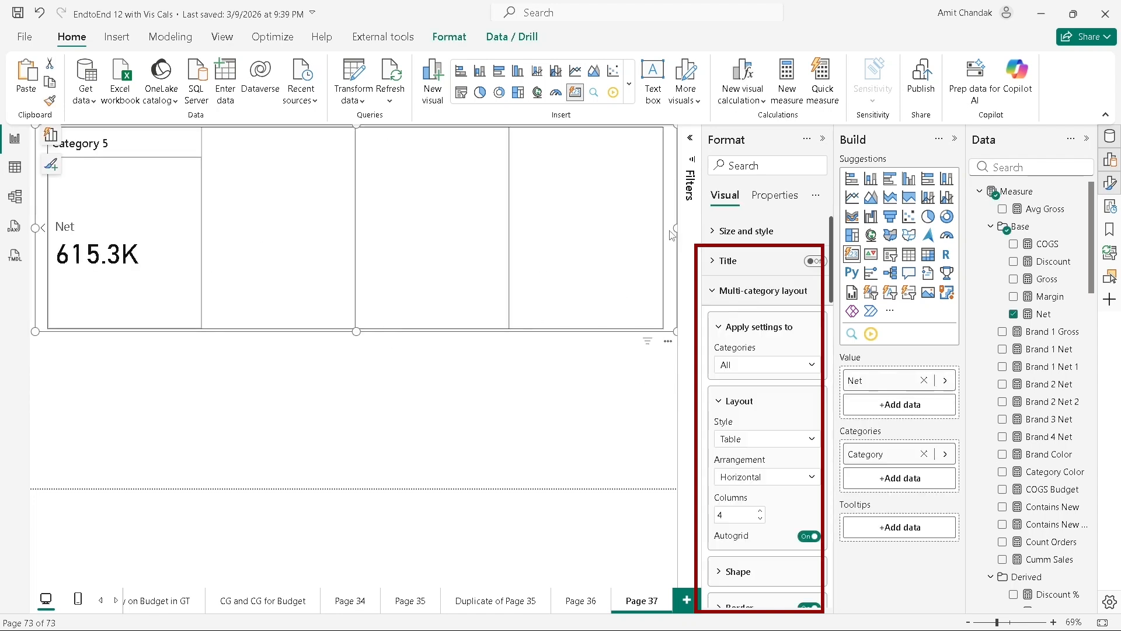
click(42, 229)
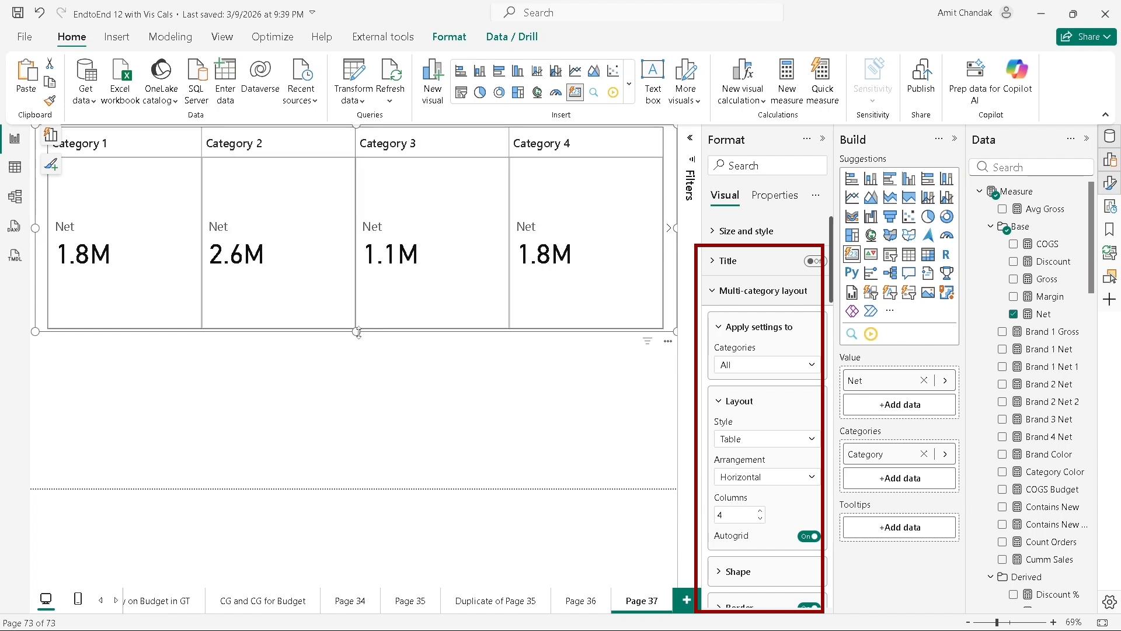
drag(358, 331, 358, 202)
click(412, 307)
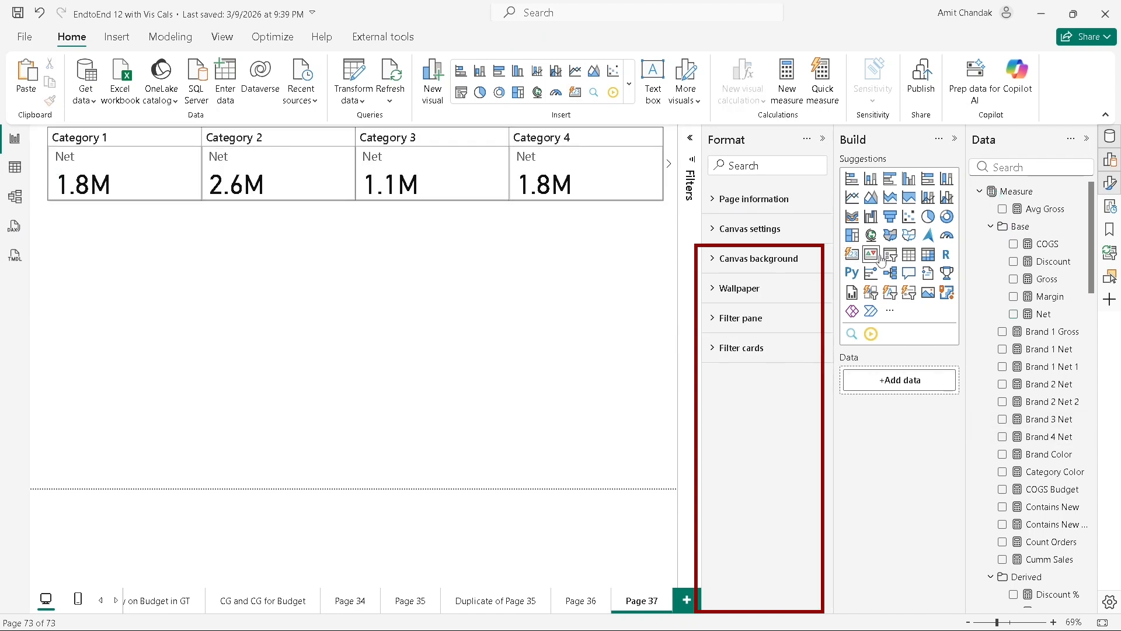
Insert a table visual below the cards, extend it to the page's bottom edge and add the Item table's Category field.
click(909, 254)
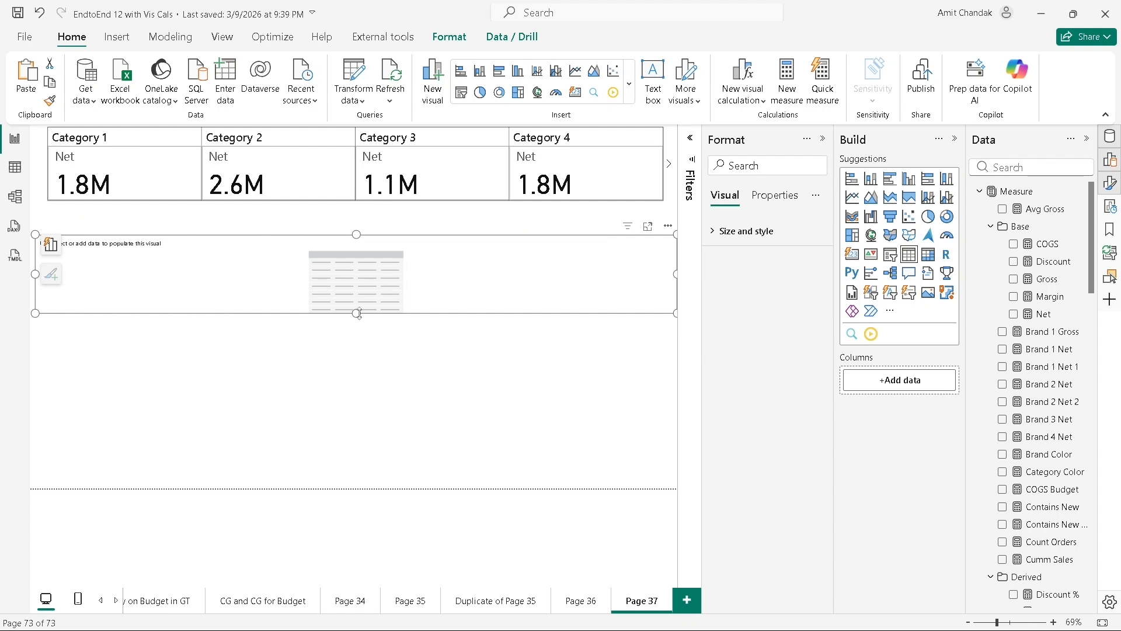
drag(358, 314, 358, 496)
scroll(1047, 487, down, 5)
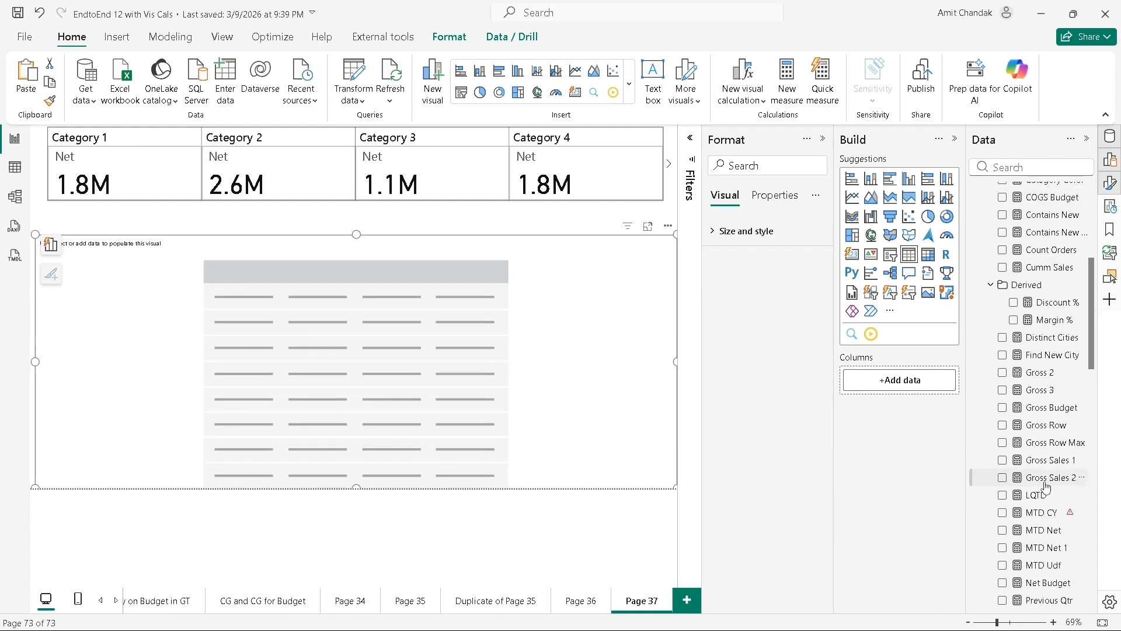
scroll(1046, 489, down, 10)
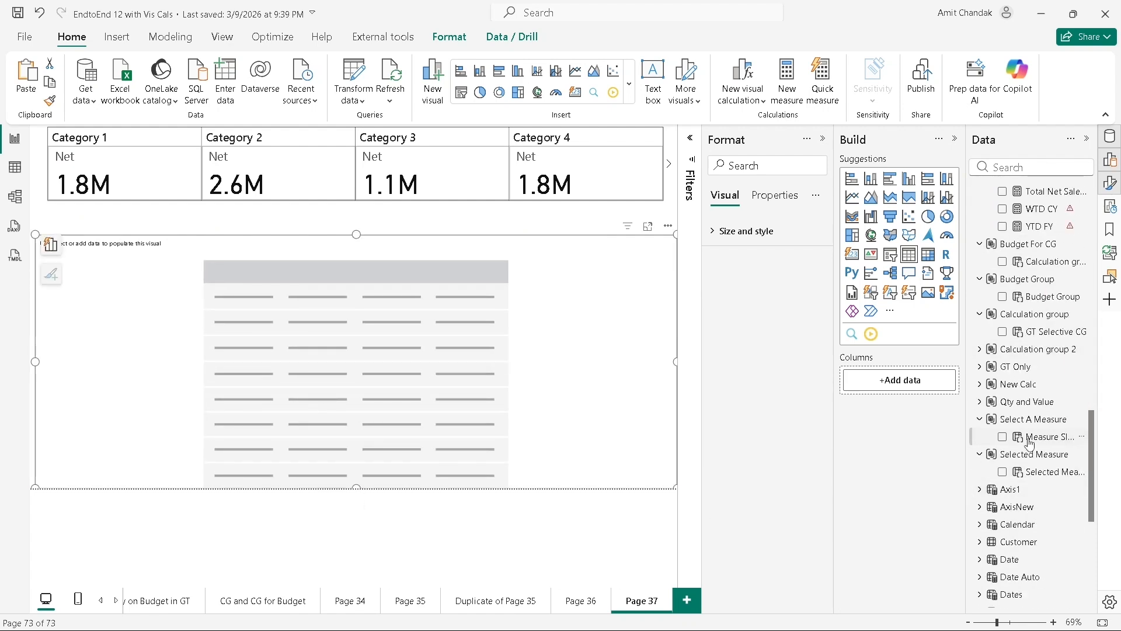
scroll(1040, 497, down, 5)
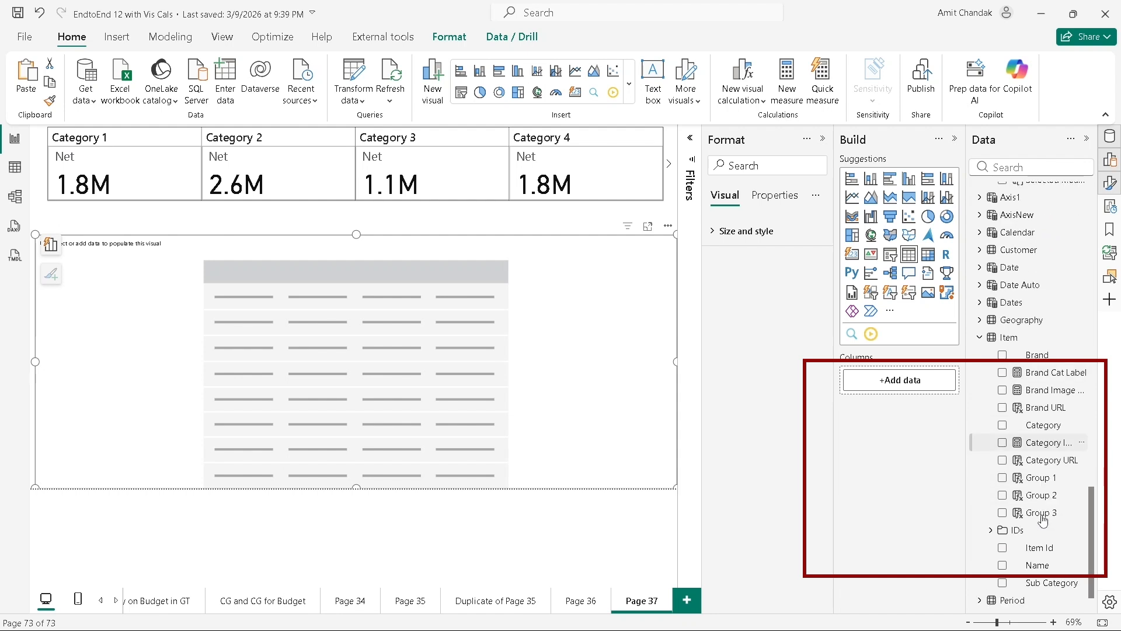
drag(1042, 425, 272, 376)
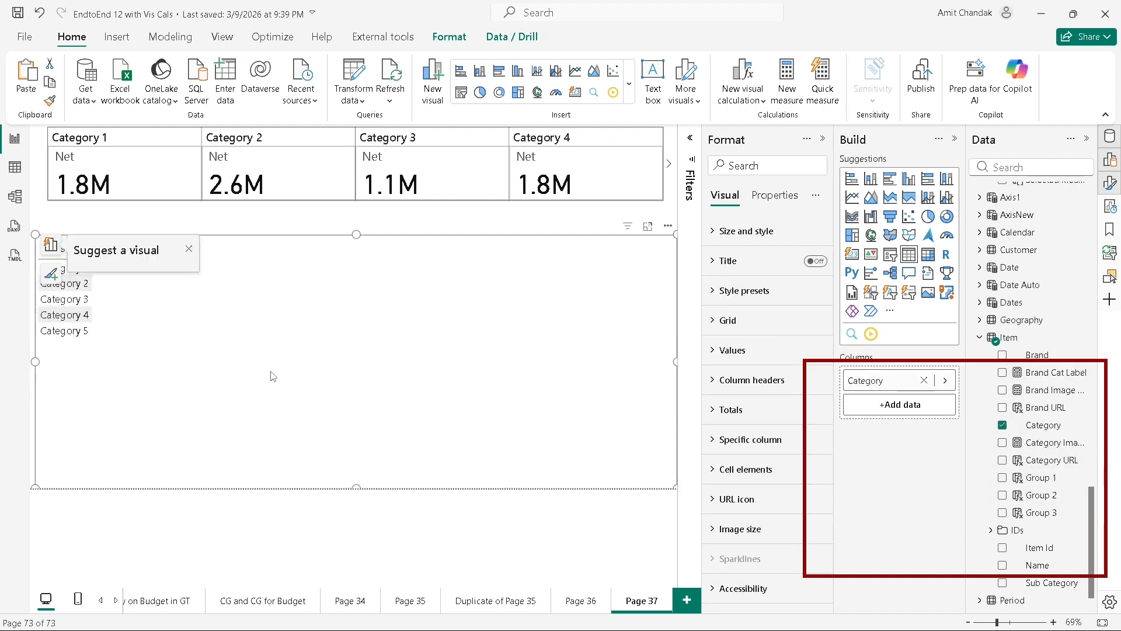
Add the Net measure to the table visual and dismiss the visual suggestions.
scroll(1050, 320, up, 10)
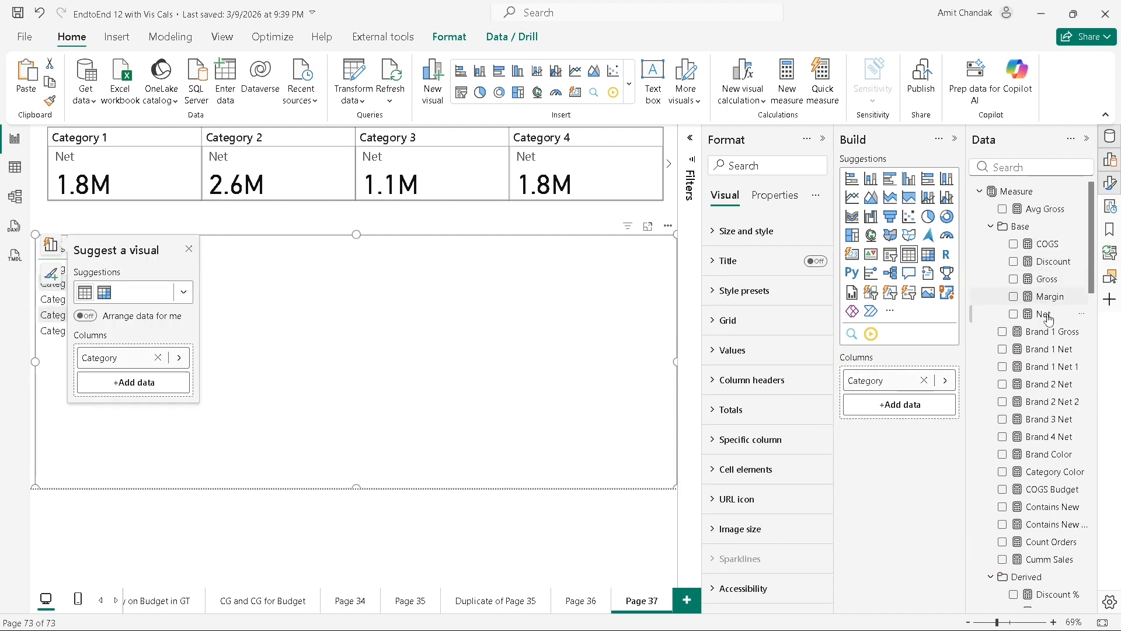
drag(1048, 315, 400, 336)
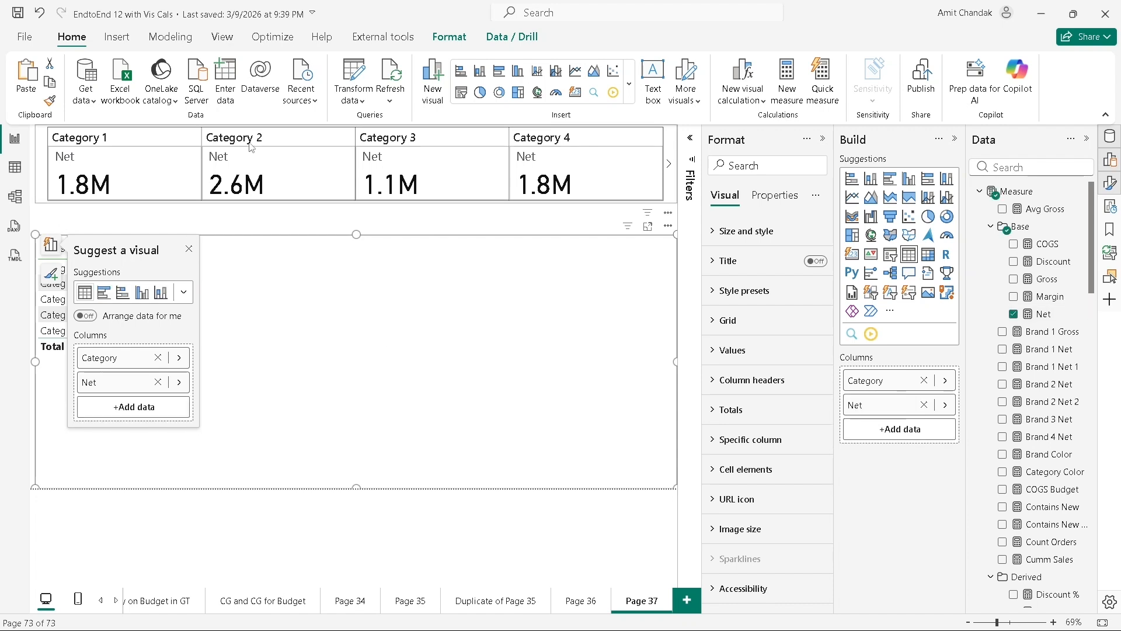
click(189, 248)
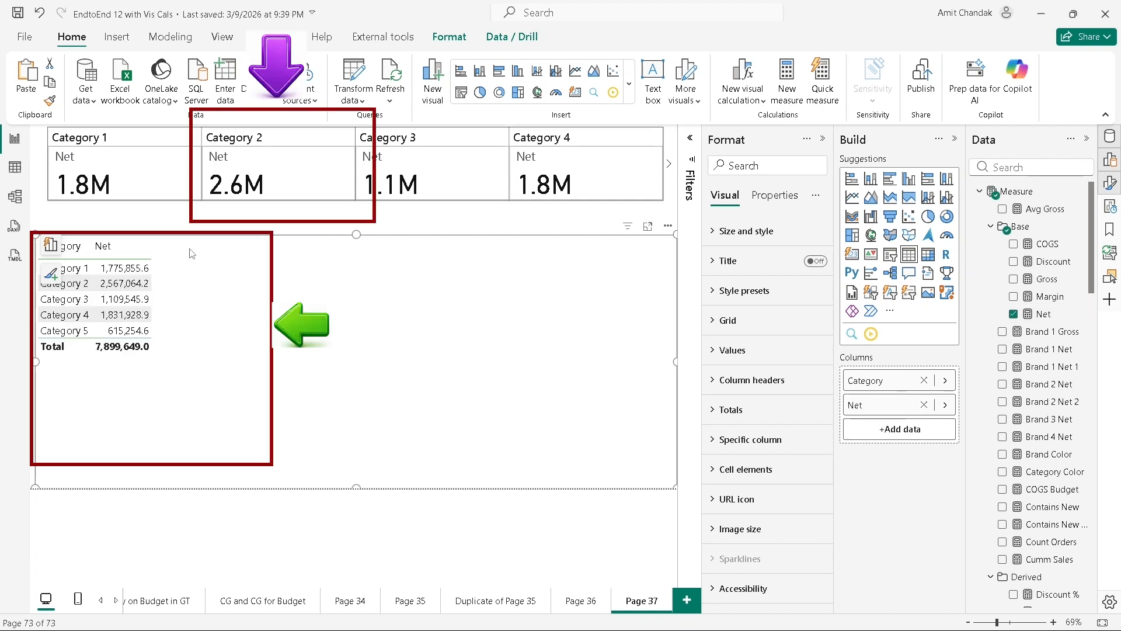
Cross-filter the table with the Category 2 card and the Category 3 card, and clear the card selection.
click(267, 150)
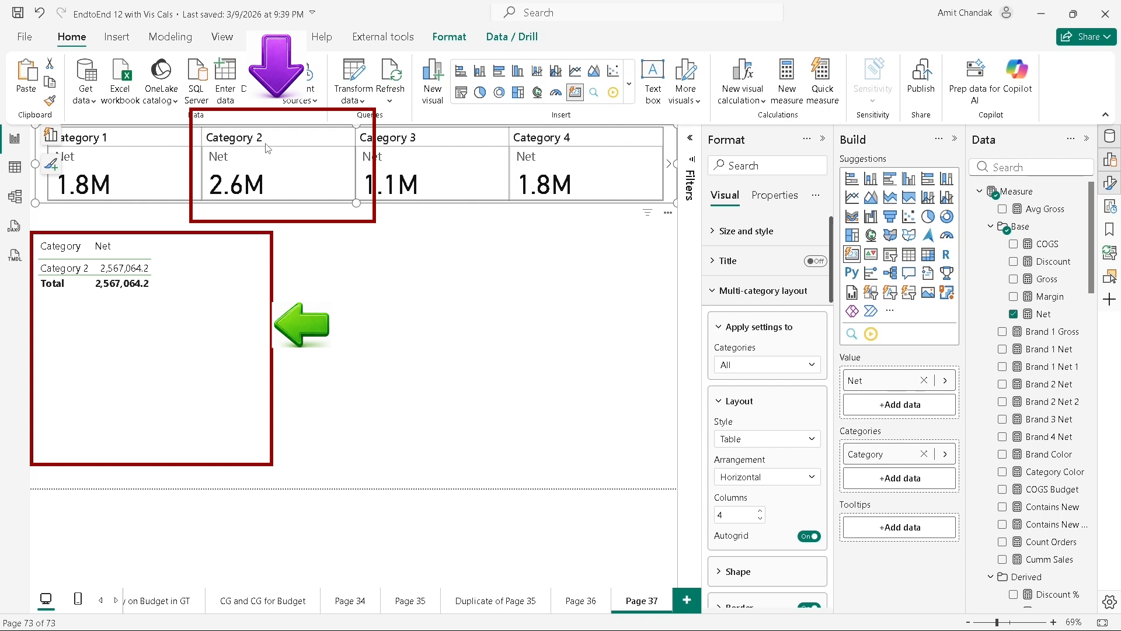
click(447, 143)
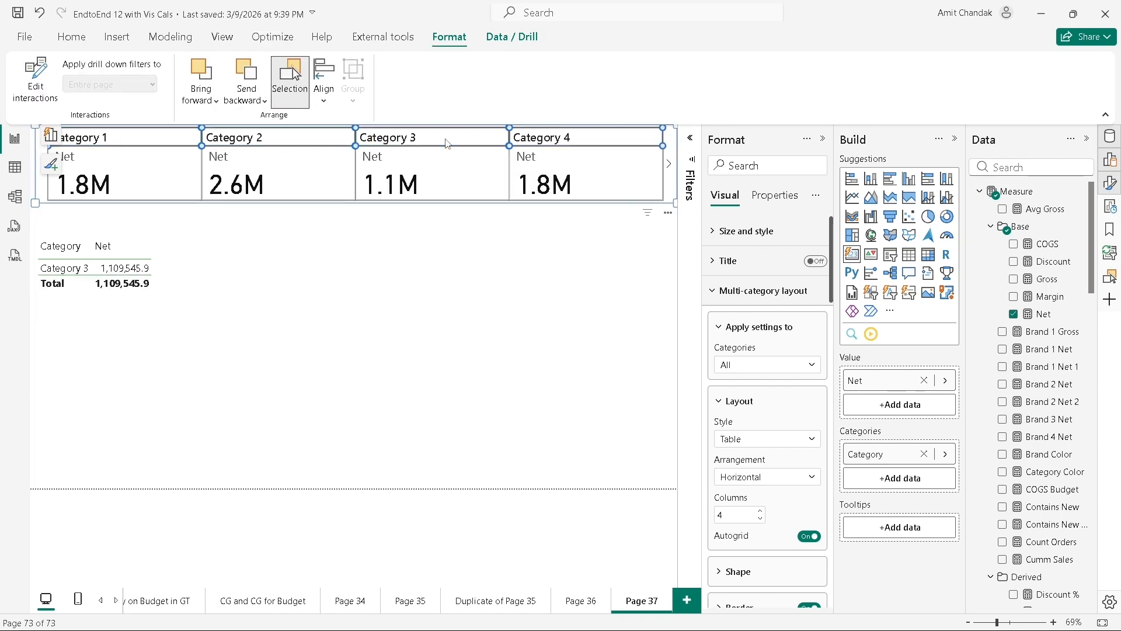
click(446, 173)
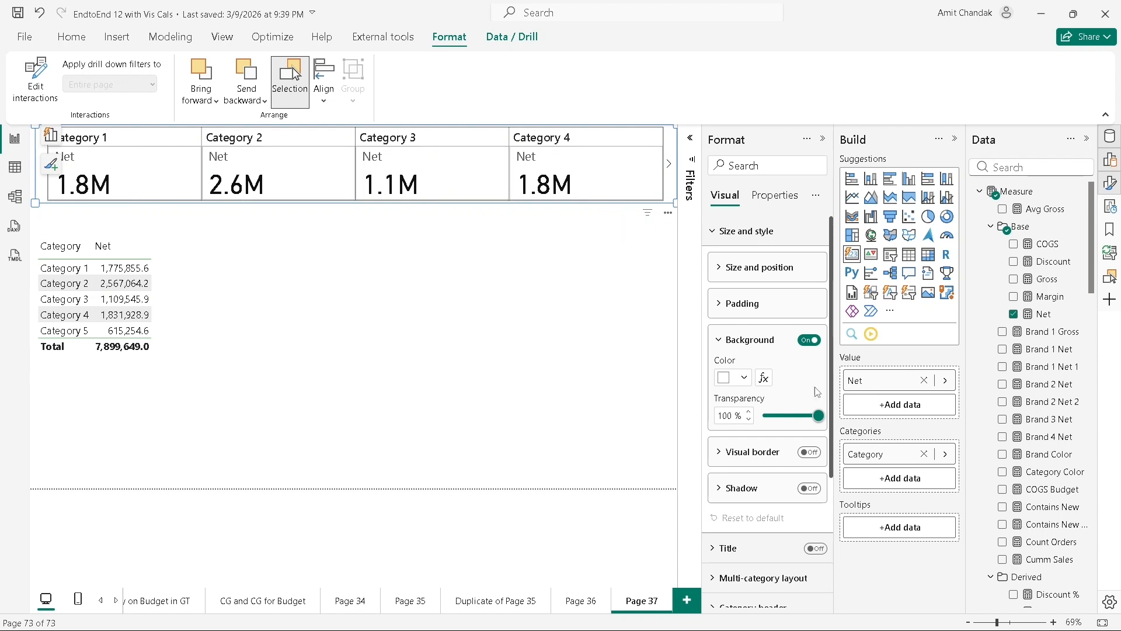
Replace Category with the Item table's Brand field as the first column of the table visual, before Net.
scroll(1045, 507, down, 10)
scroll(1049, 503, down, 15)
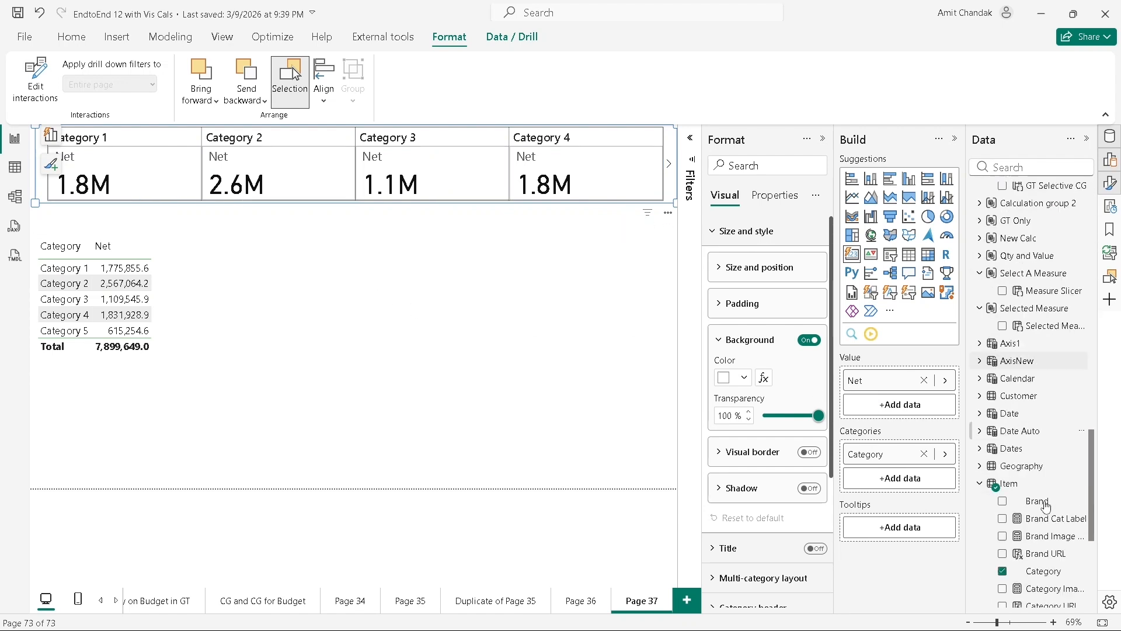
drag(1037, 355, 365, 372)
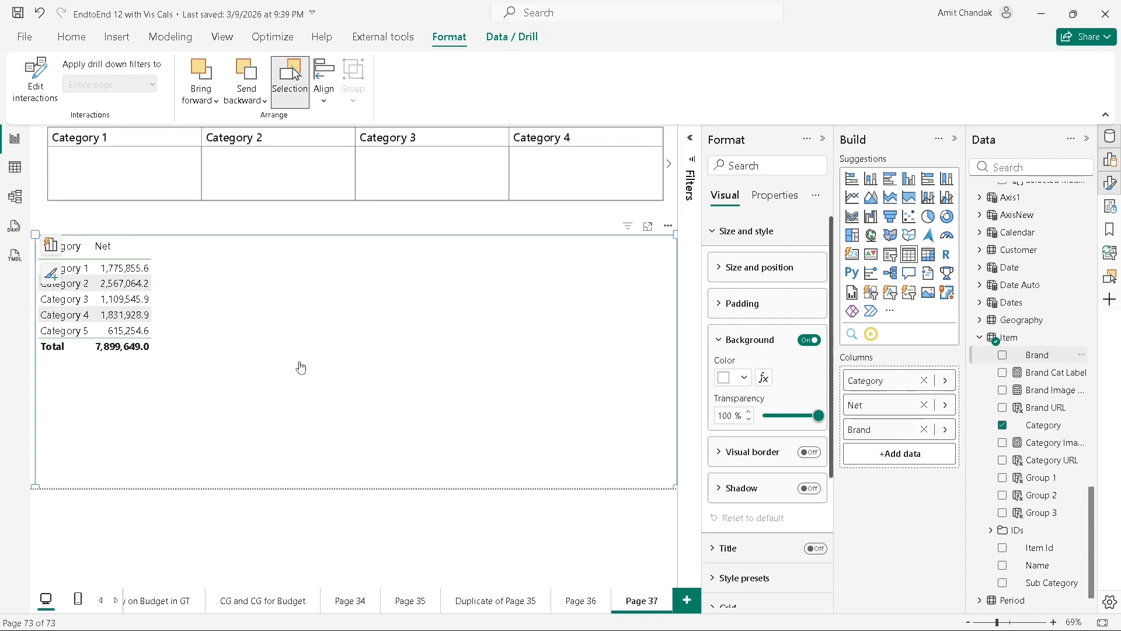
click(924, 380)
drag(893, 382, 792, 432)
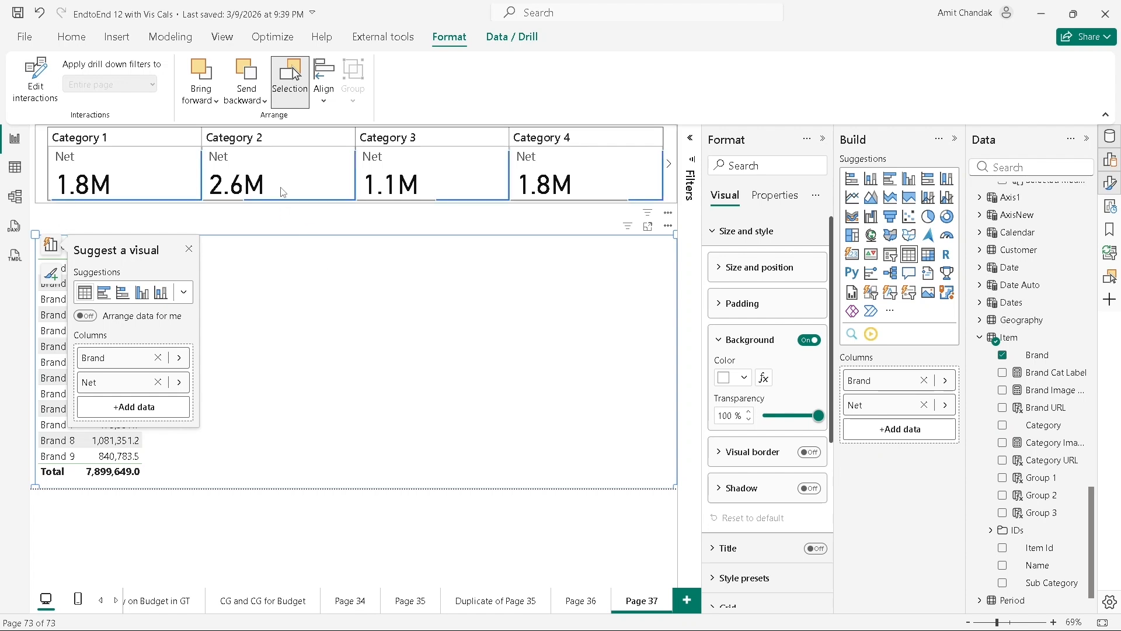
Cross-filter the brand table with Category 2, switch to Category 3 combined with Category 4 and Category 1, and clear the card selection.
click(283, 143)
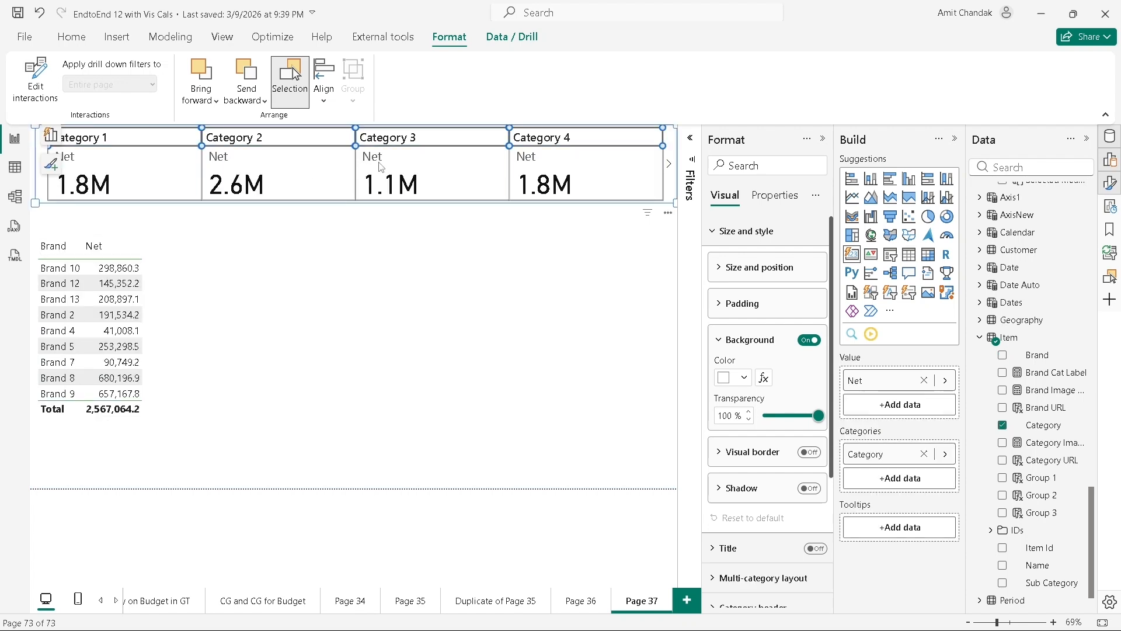
click(420, 147)
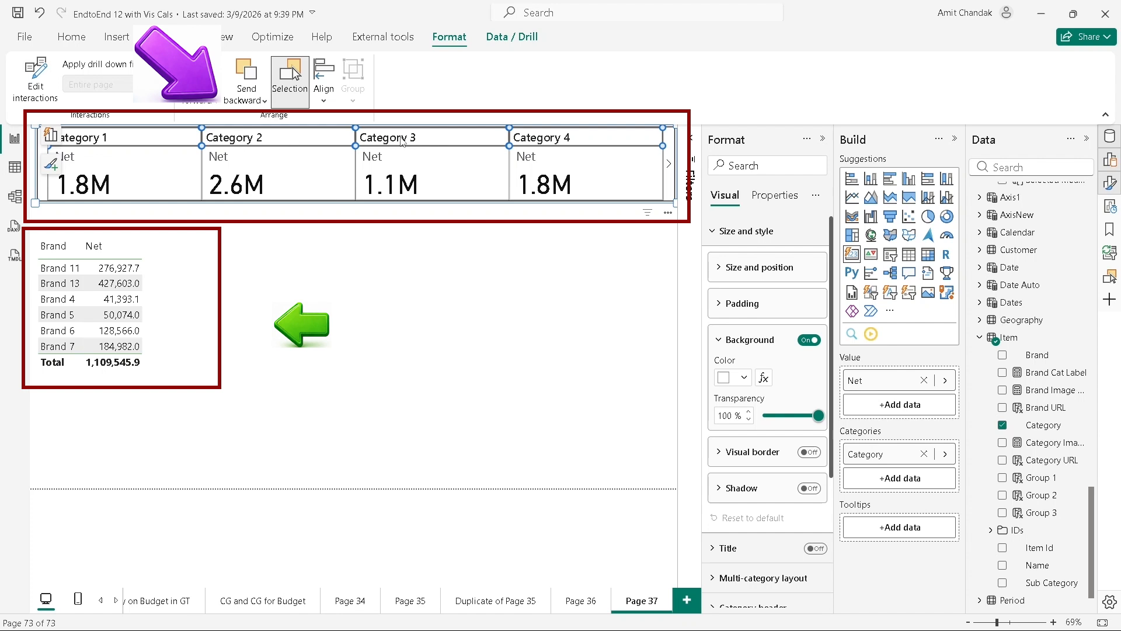
ctrl+click(552, 139)
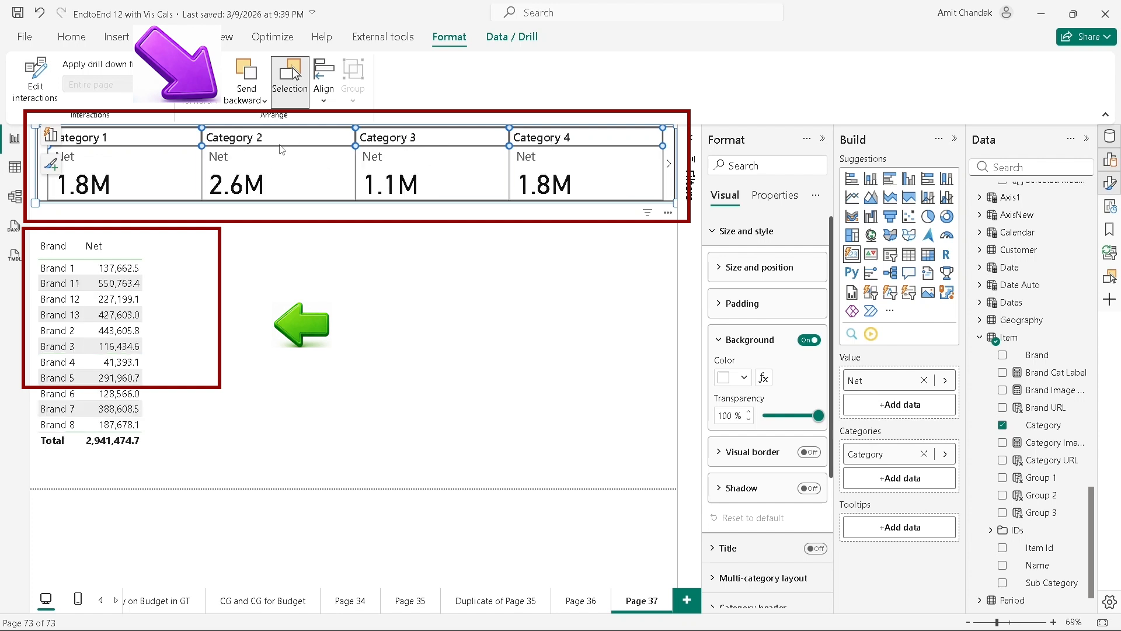
ctrl+click(138, 144)
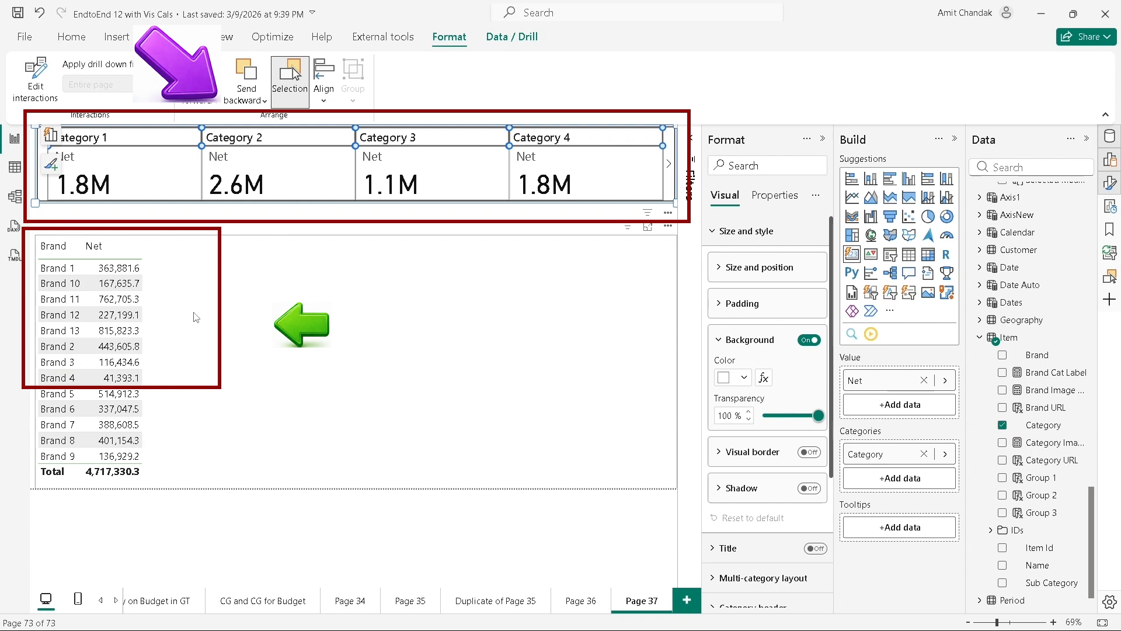
click(265, 144)
click(594, 348)
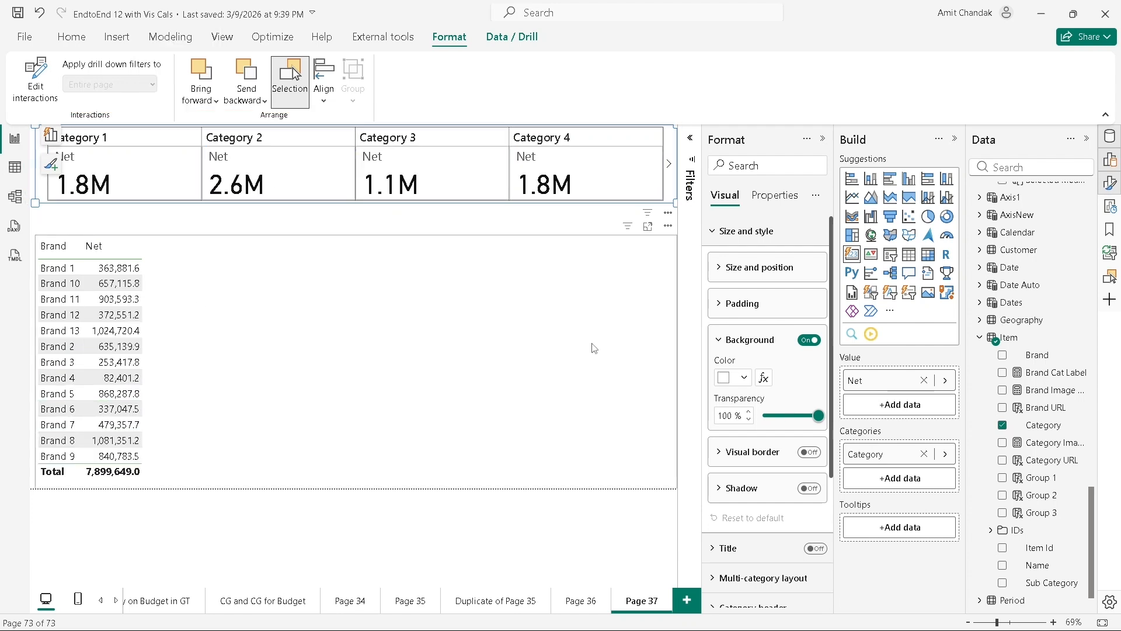